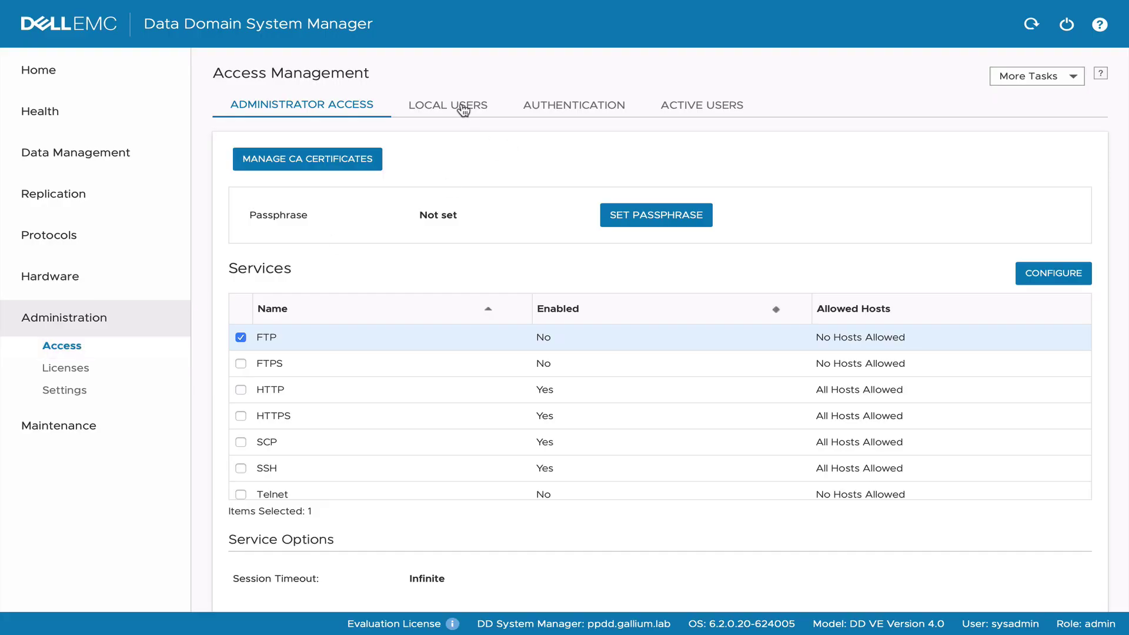
Create local user ppuser with its password, keeping the admin role.
{"action": "left_click", "coordinate": [464, 108]}
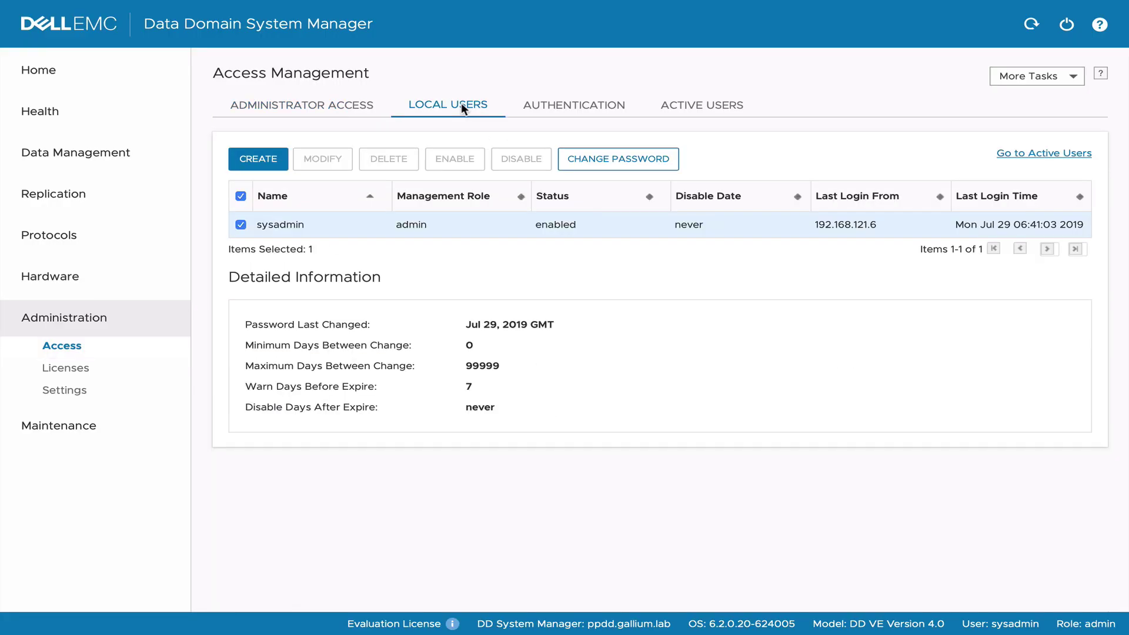
{"action": "left_click", "coordinate": [266, 166]}
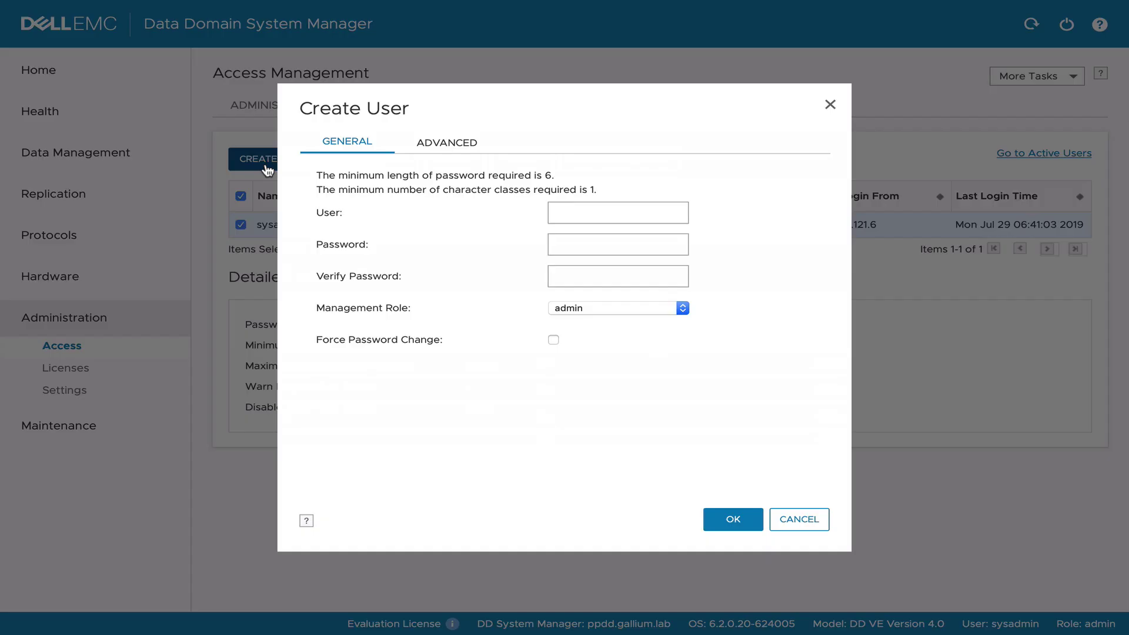
{"action": "left_click", "coordinate": [568, 214]}
{"action": "type", "text": "ppuser"}
{"action": "key", "text": "Tab"}
{"action": "type", "text": "*********"}
{"action": "key", "text": "Tab"}
{"action": "type", "text": "********"}
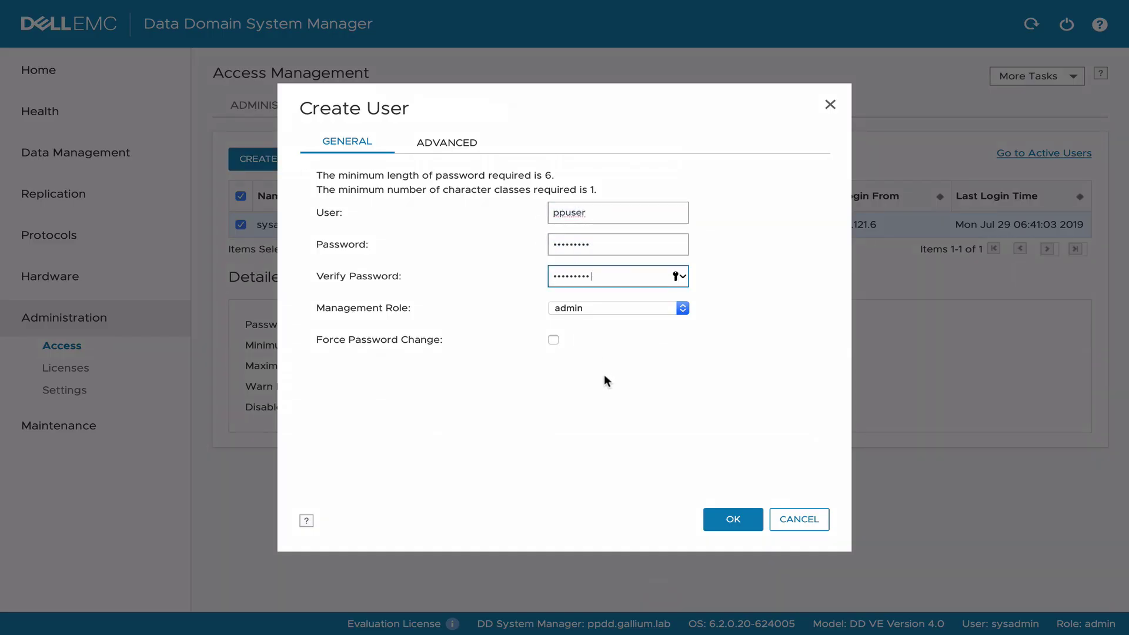
{"action": "left_click", "coordinate": [738, 521]}
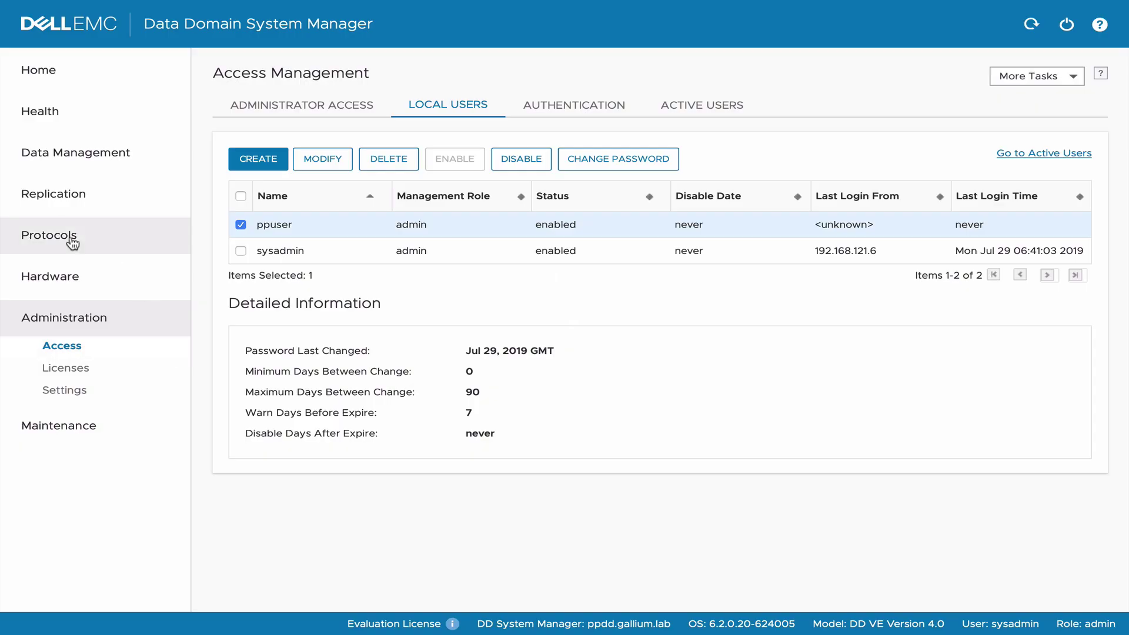
Add '*' as an allowed DD Boost client.
{"action": "left_click", "coordinate": [71, 240]}
{"action": "left_click", "coordinate": [1014, 357]}
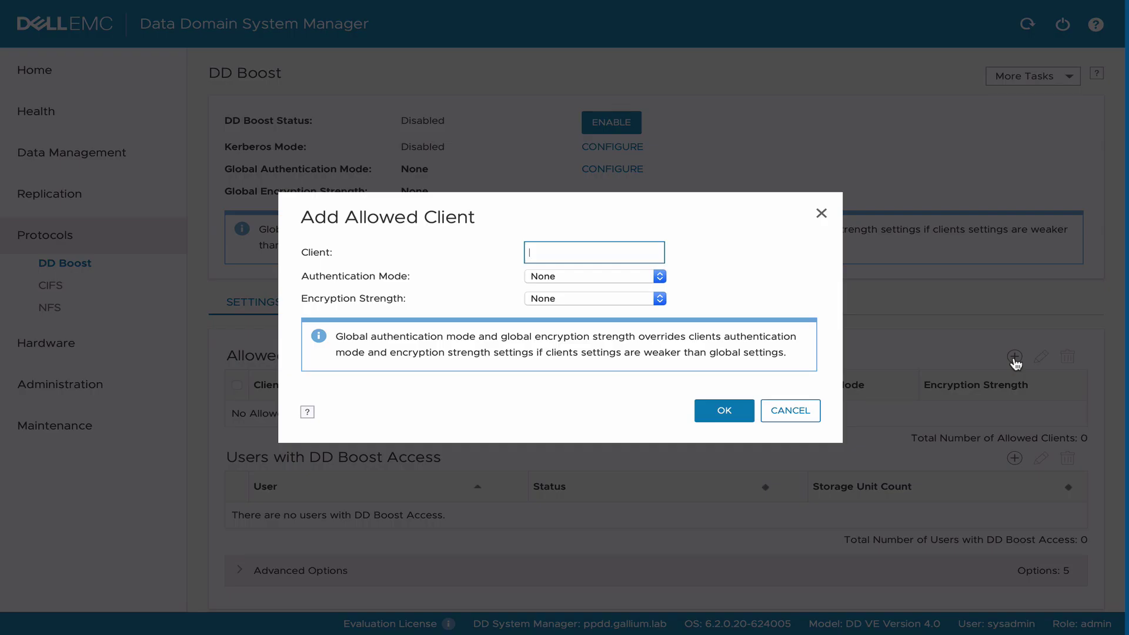
{"action": "type", "text": "*"}
{"action": "left_click", "coordinate": [725, 413]}
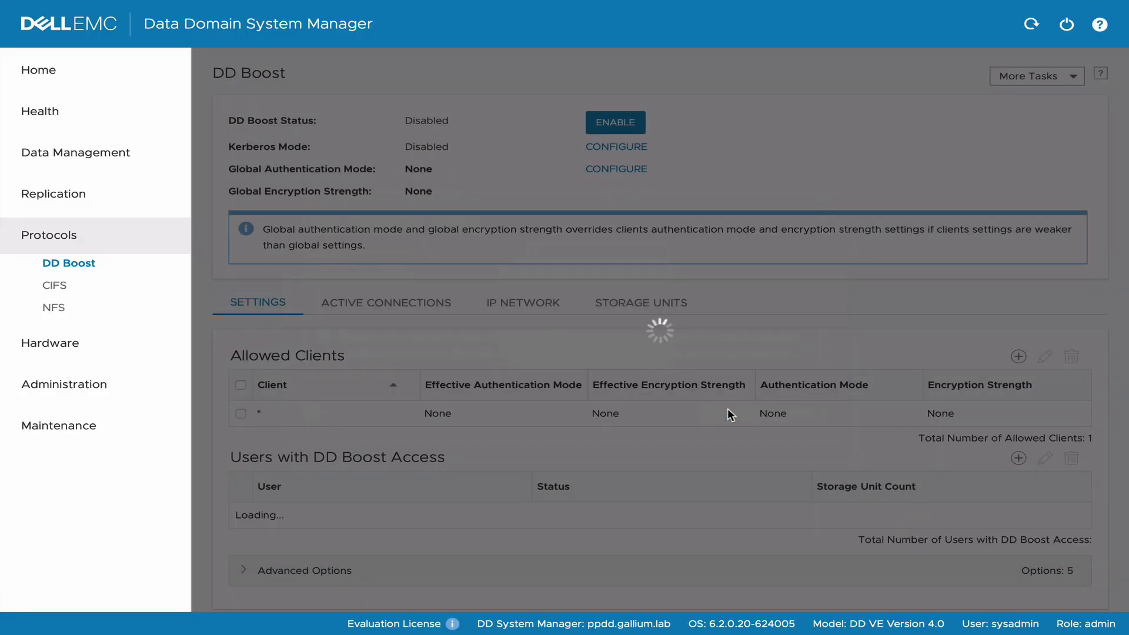
Grant ppuser DD Boost access.
{"action": "scroll", "coordinate": [728, 408], "scroll_direction": "down", "scroll_amount": 2}
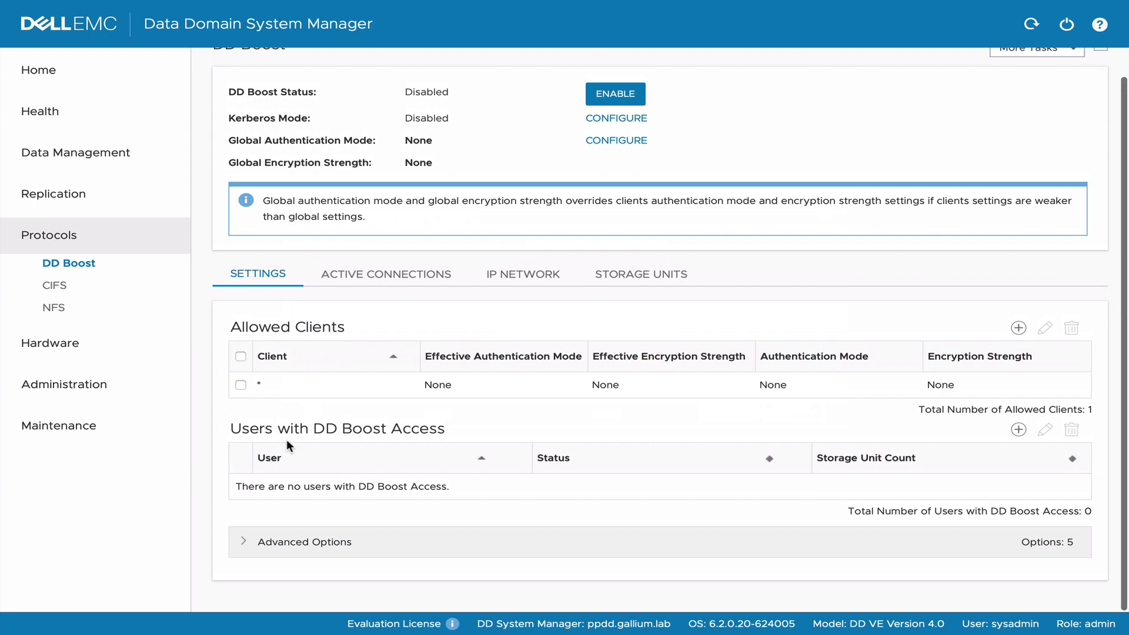
{"action": "left_click", "coordinate": [1018, 429]}
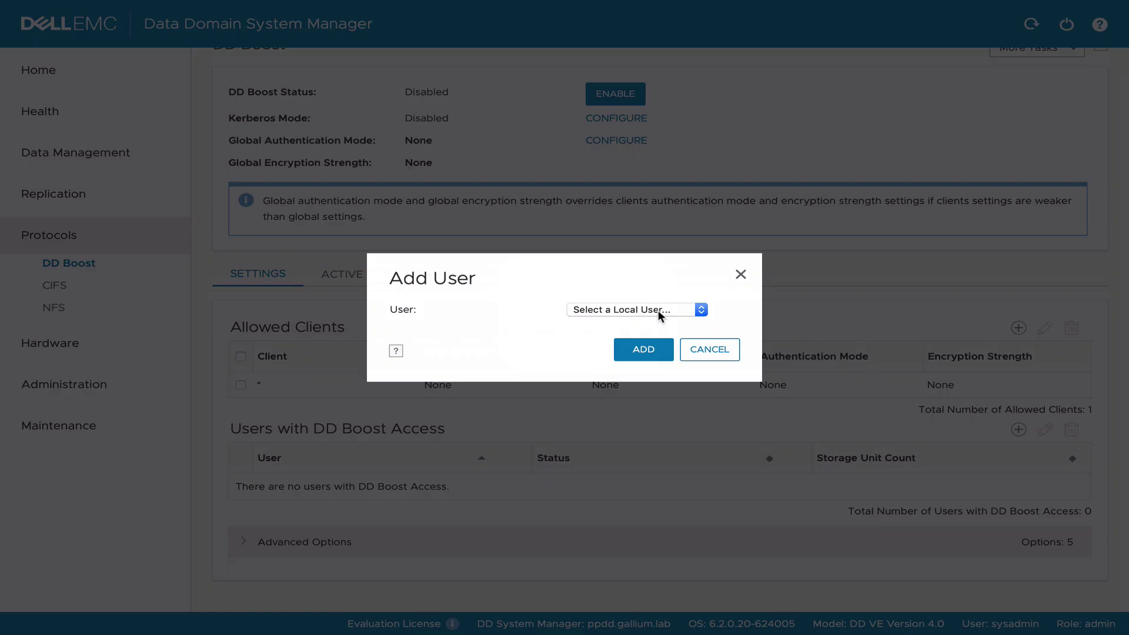
{"action": "left_click", "coordinate": [659, 312]}
{"action": "left_click", "coordinate": [643, 340]}
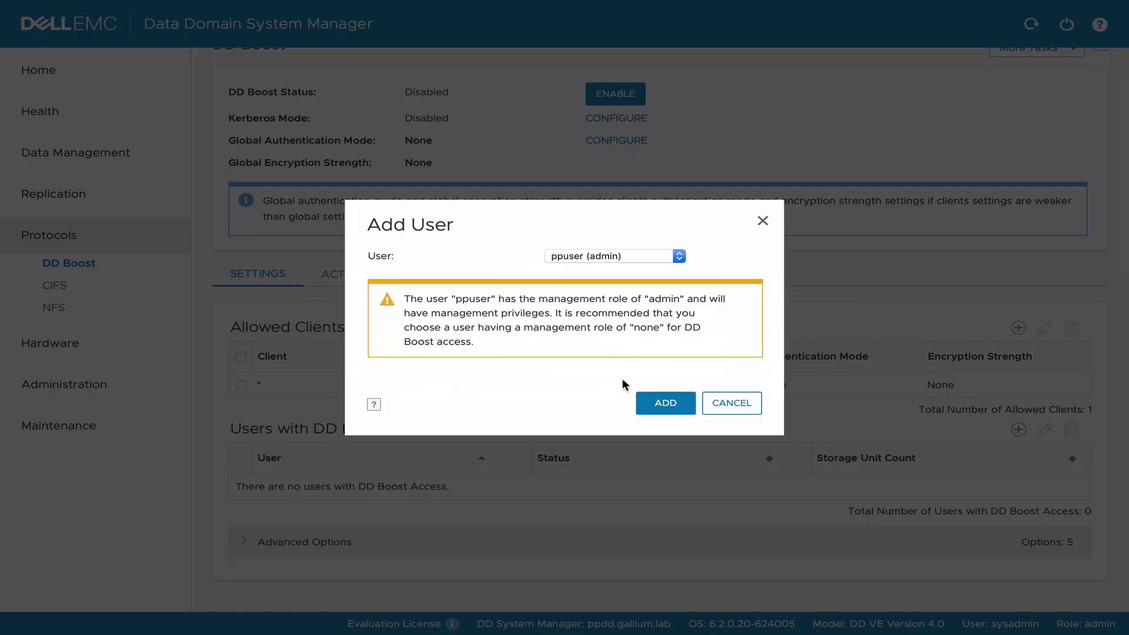
{"action": "left_click", "coordinate": [665, 405]}
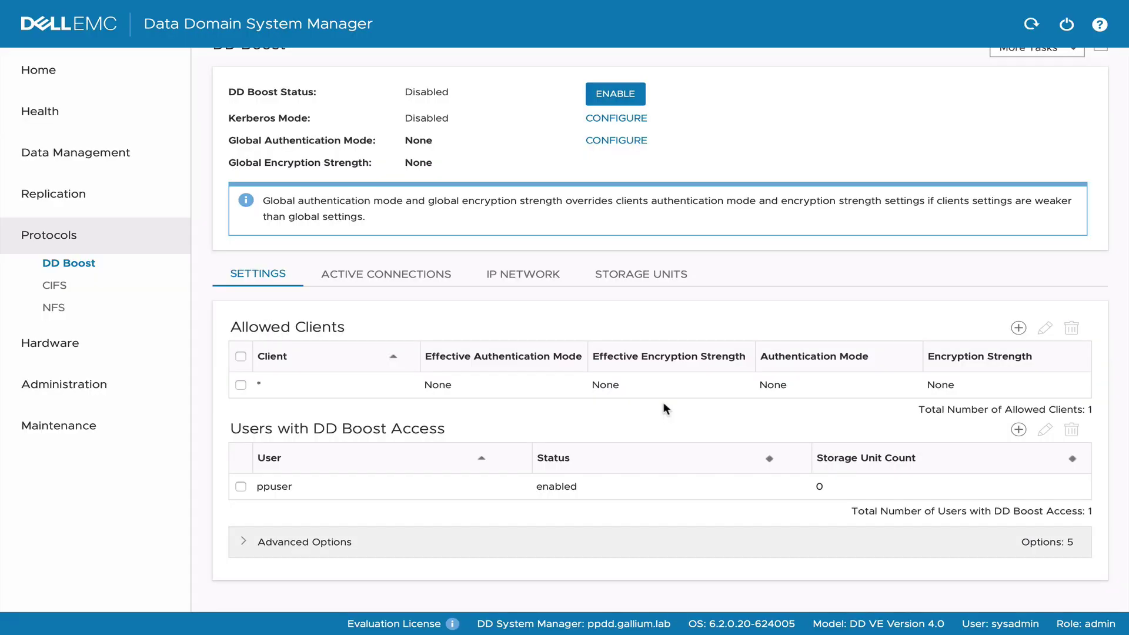
{"action": "left_click", "coordinate": [641, 274]}
Enable DD Boost and create storage unit pp01 with ppuser as its user.
{"action": "left_click", "coordinate": [617, 123]}
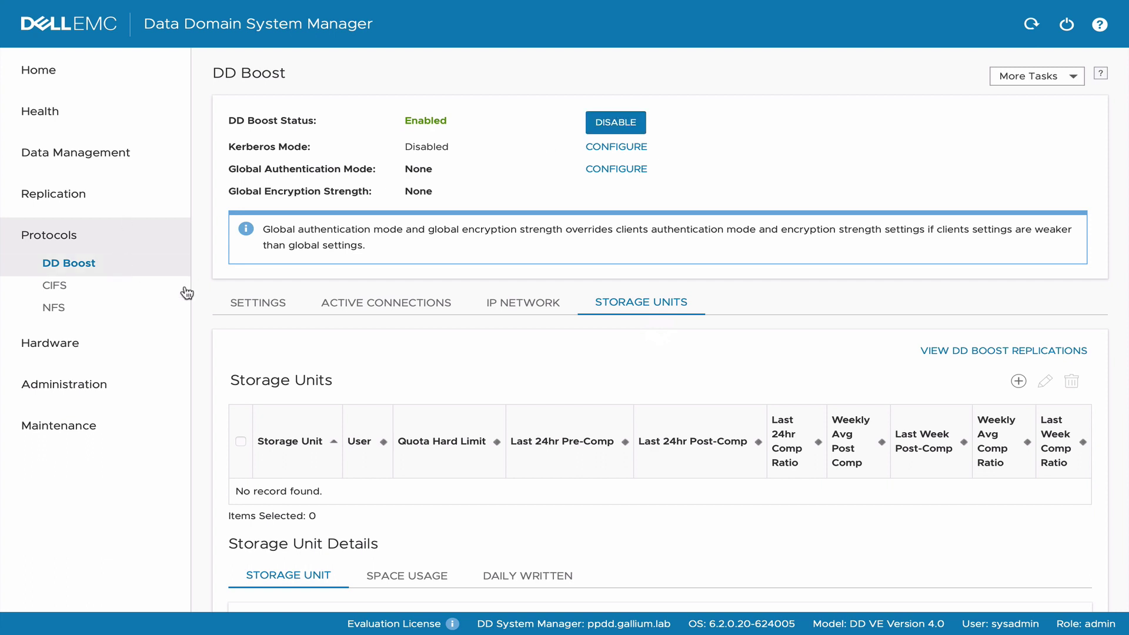
{"action": "left_click", "coordinate": [1023, 384]}
{"action": "type", "text": "pp"}
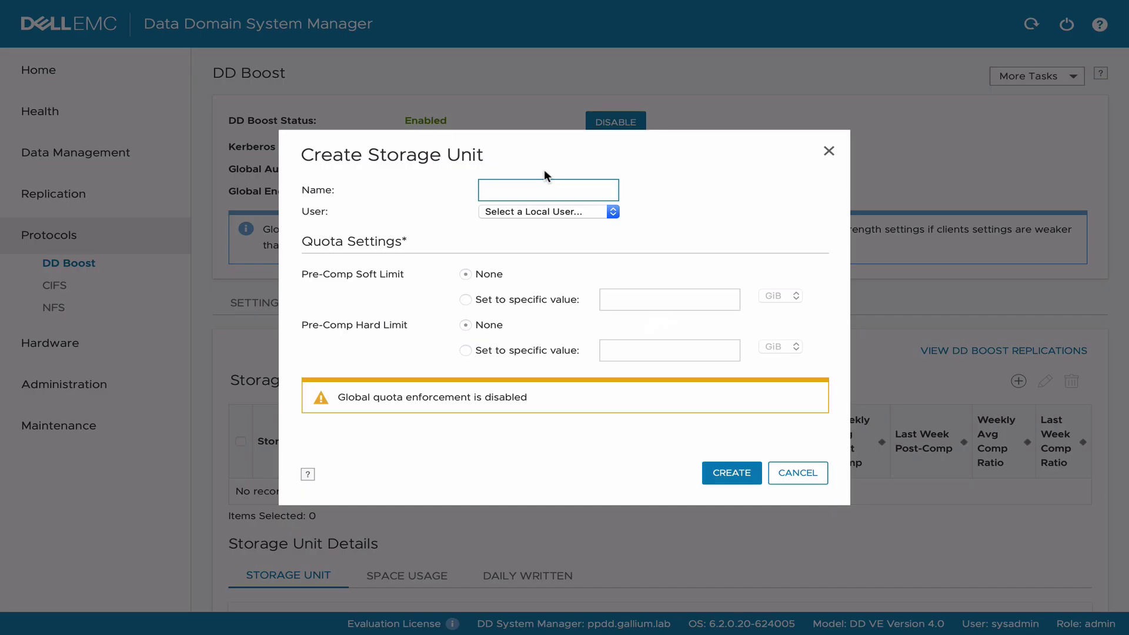
{"action": "type", "text": "01"}
{"action": "left_click", "coordinate": [577, 211]}
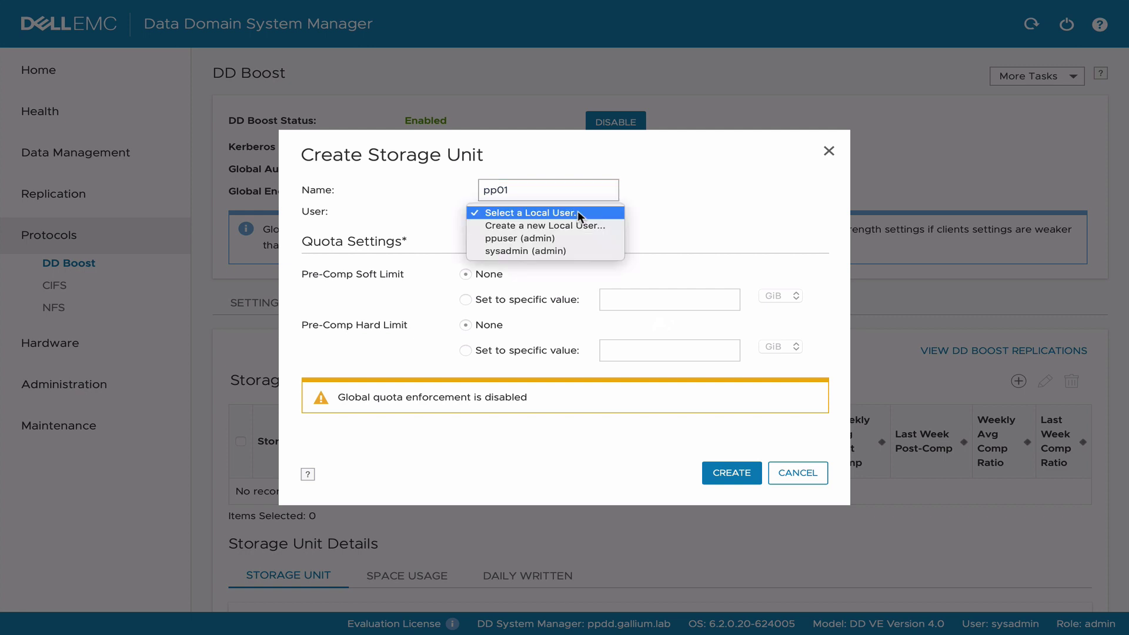
{"action": "left_click", "coordinate": [575, 238]}
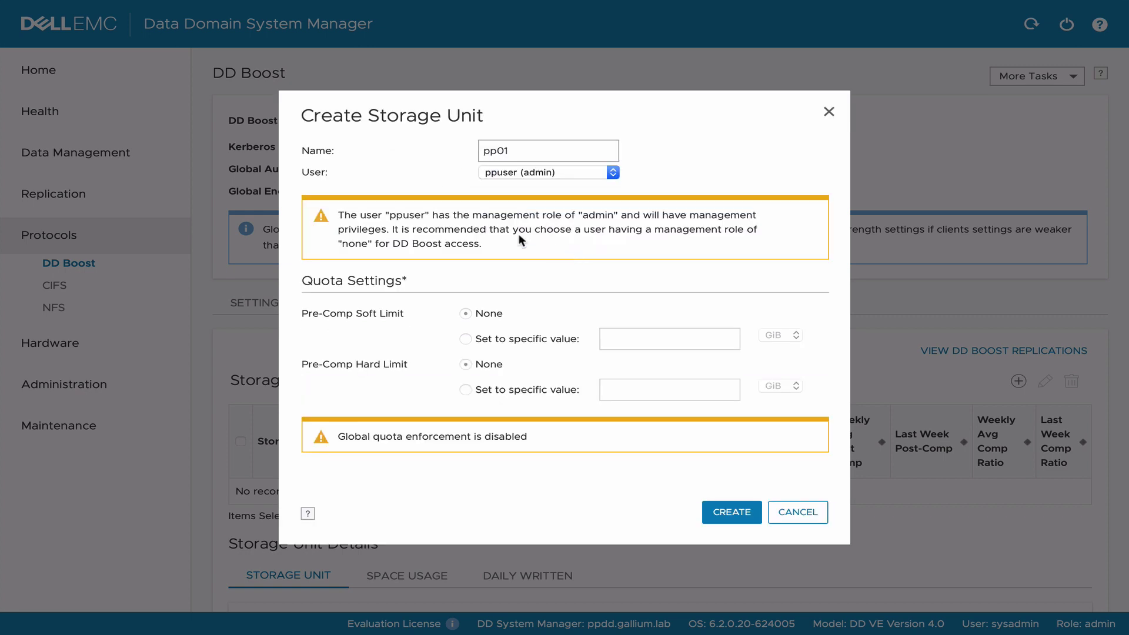
{"action": "left_click", "coordinate": [734, 513]}
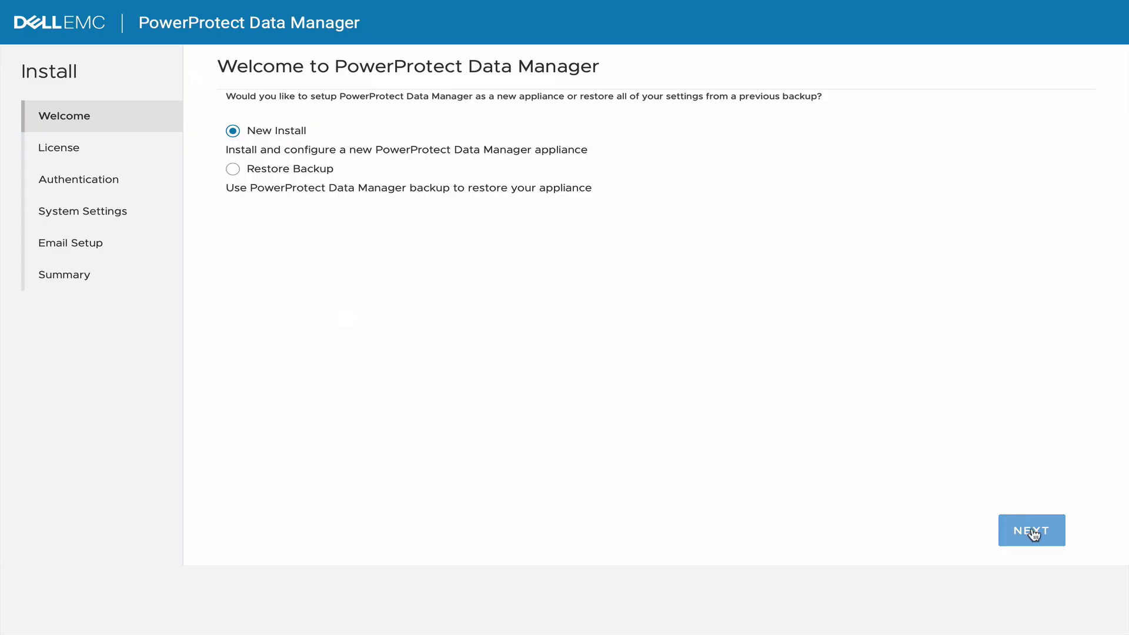
Start a new install on the evaluation license and set the shared interface password.
{"action": "left_click", "coordinate": [1033, 533]}
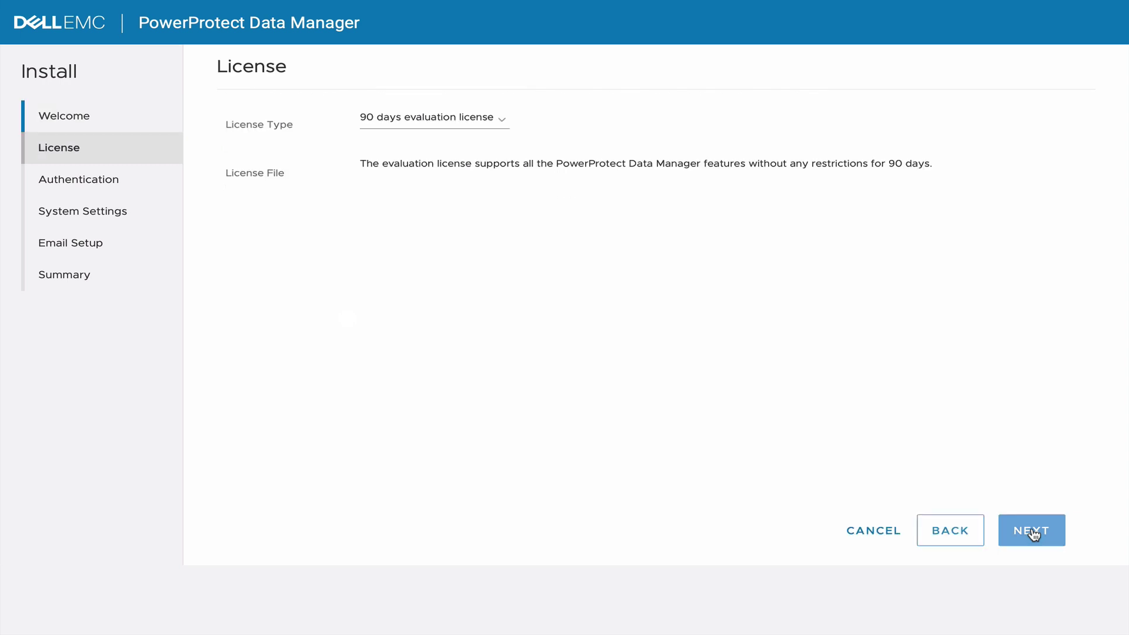
{"action": "left_click", "coordinate": [1033, 533]}
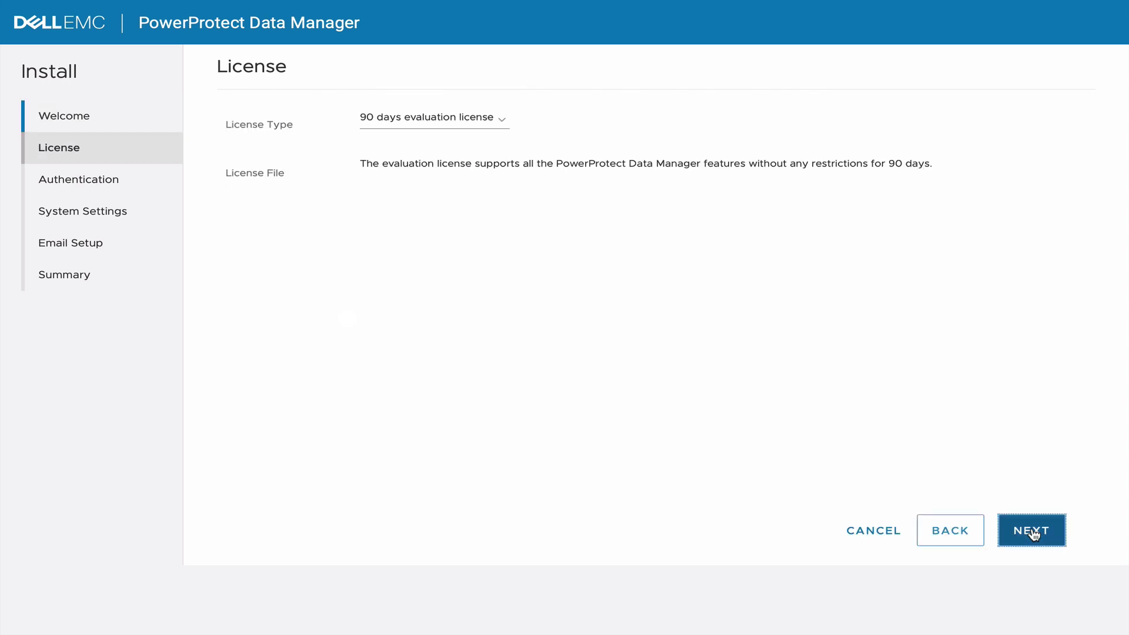
{"action": "left_click", "coordinate": [282, 164]}
{"action": "type", "text": "*********"}
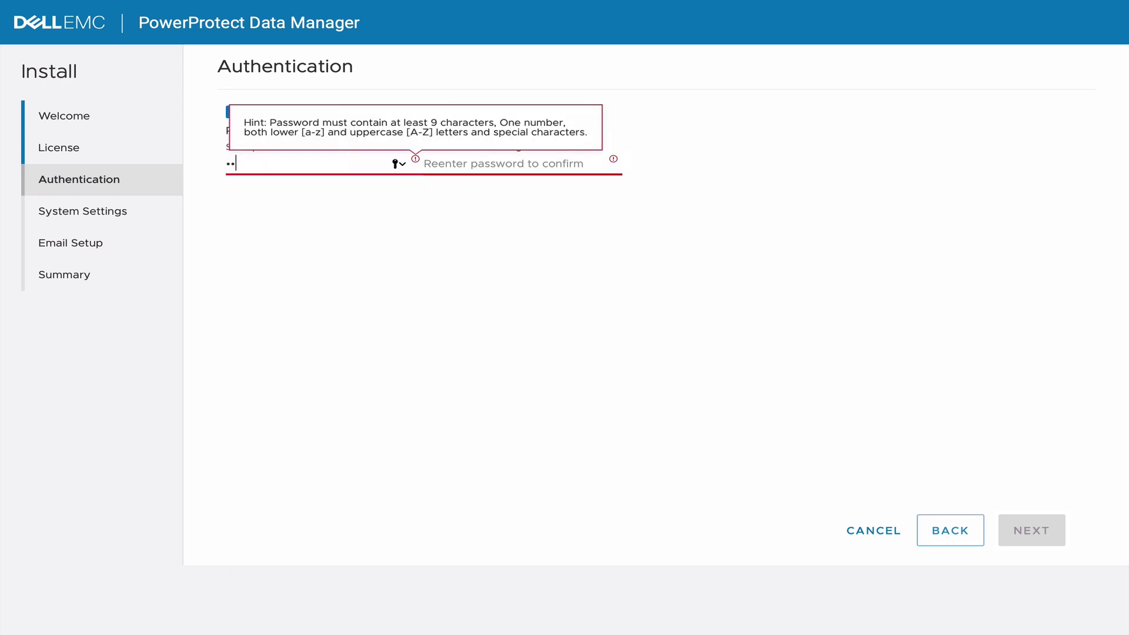
{"action": "key", "text": "Tab"}
{"action": "type", "text": "*********"}
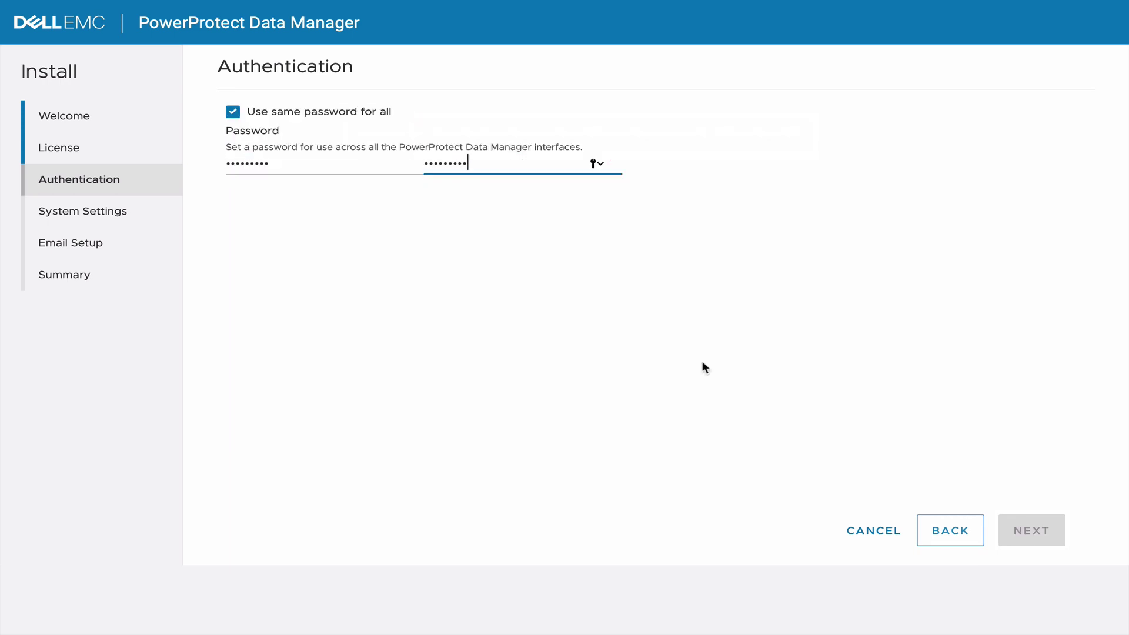
{"action": "left_click", "coordinate": [1032, 528]}
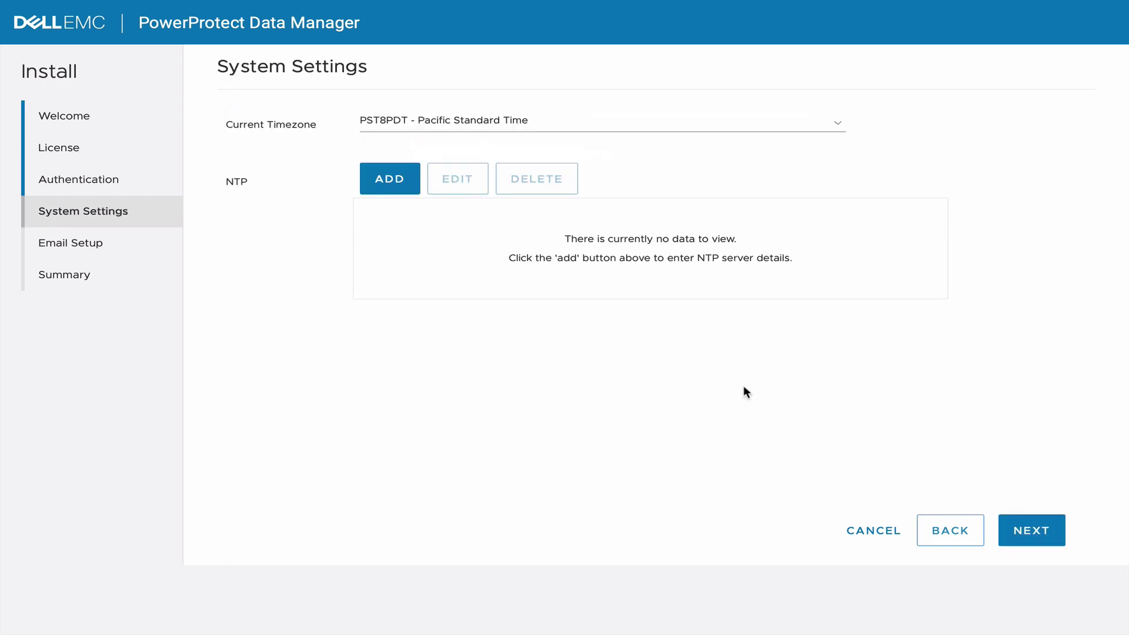
Set timezone America/Montreal and add NTP server 192.168.11.22.
{"action": "left_click", "coordinate": [460, 124]}
{"action": "left_click", "coordinate": [471, 592]}
{"action": "left_click", "coordinate": [390, 179]}
{"action": "type", "text": "192.168.11.22"}
{"action": "left_click", "coordinate": [731, 403]}
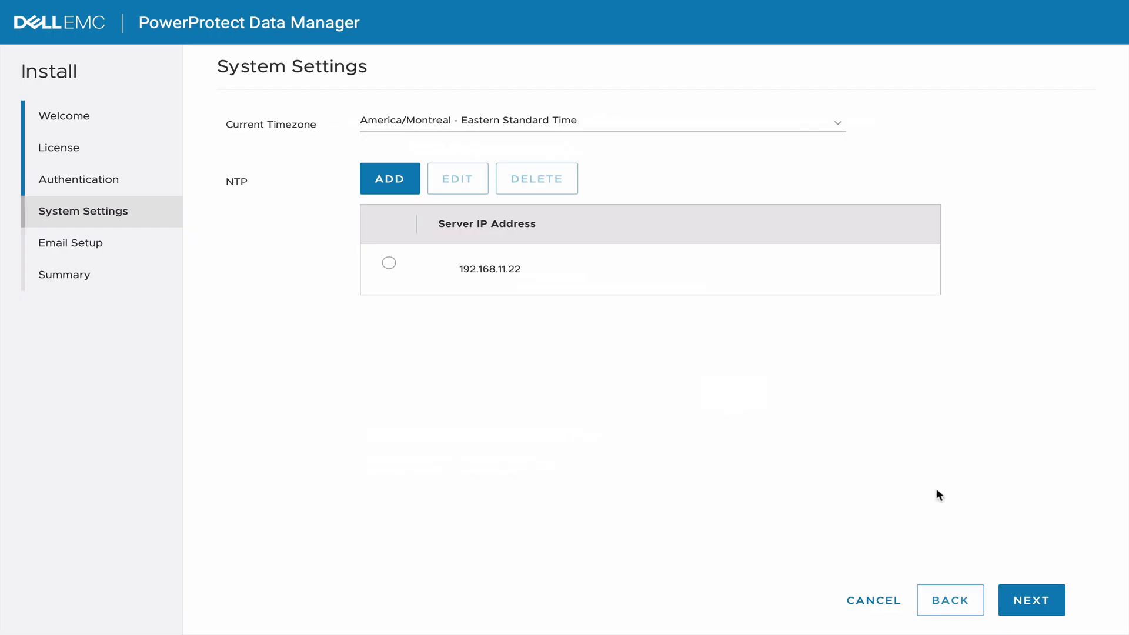
{"action": "left_click", "coordinate": [1040, 603]}
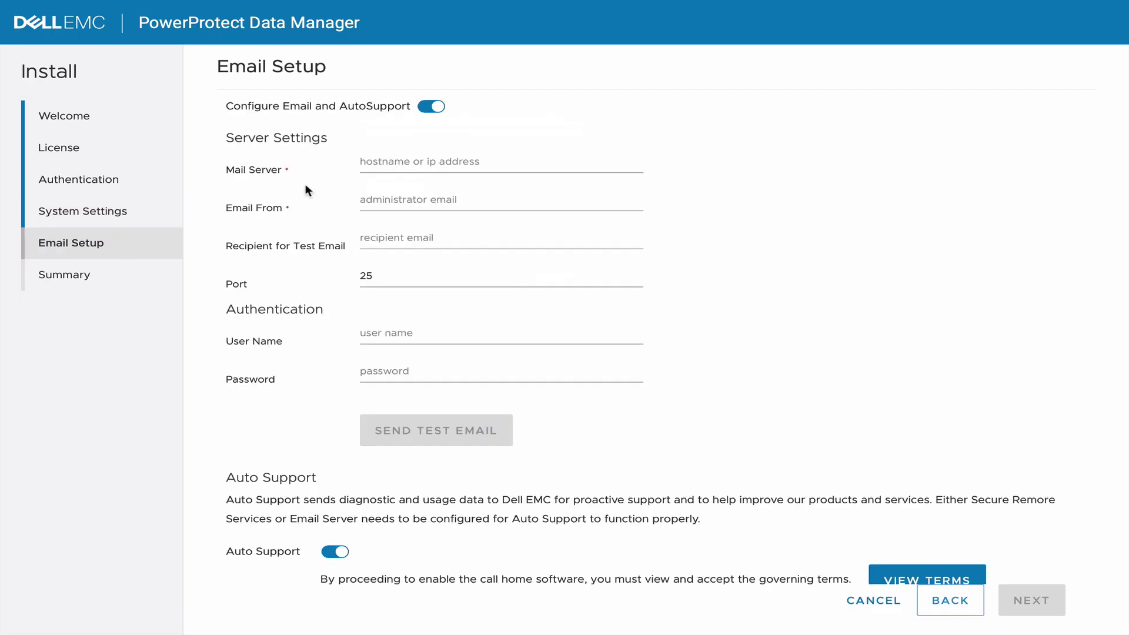
Configure mail server 192.168.11.8 with sender and test recipient, send a test email, and finish setup.
{"action": "left_click", "coordinate": [411, 161]}
{"action": "type", "text": "192.168.11.8"}
{"action": "key", "text": "Tab"}
{"action": "key", "text": "Tab"}
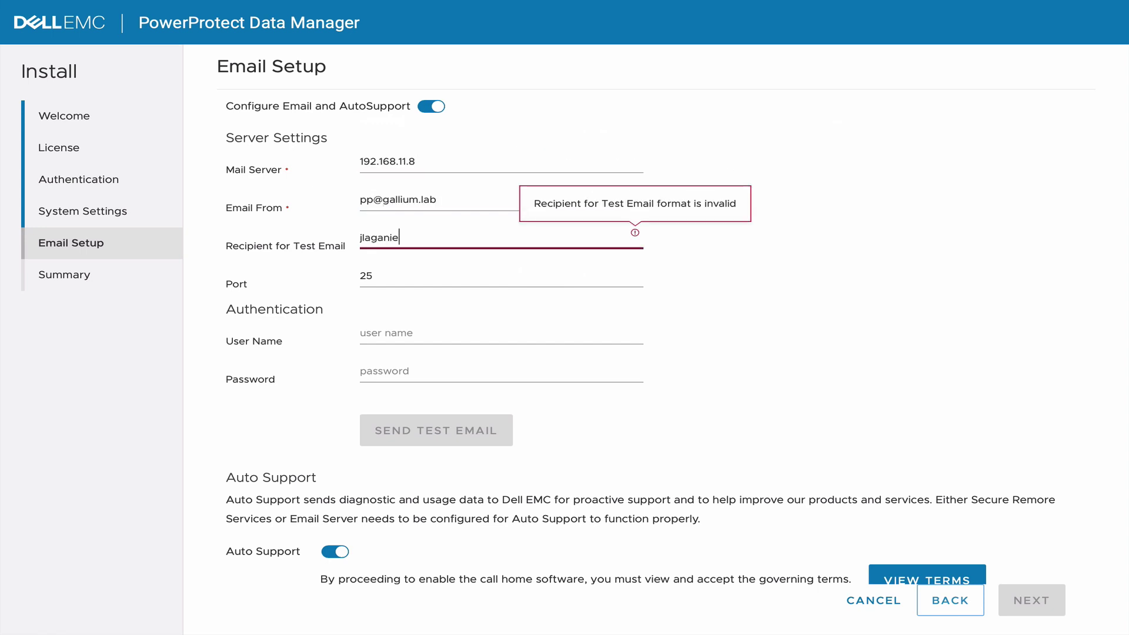
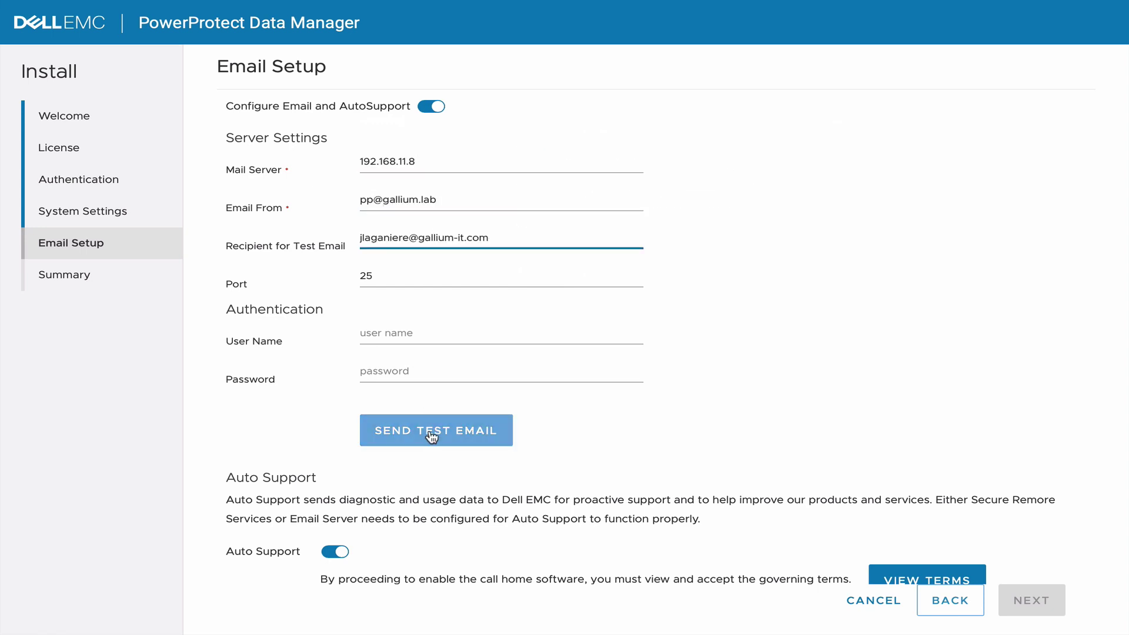
{"action": "left_click", "coordinate": [432, 437]}
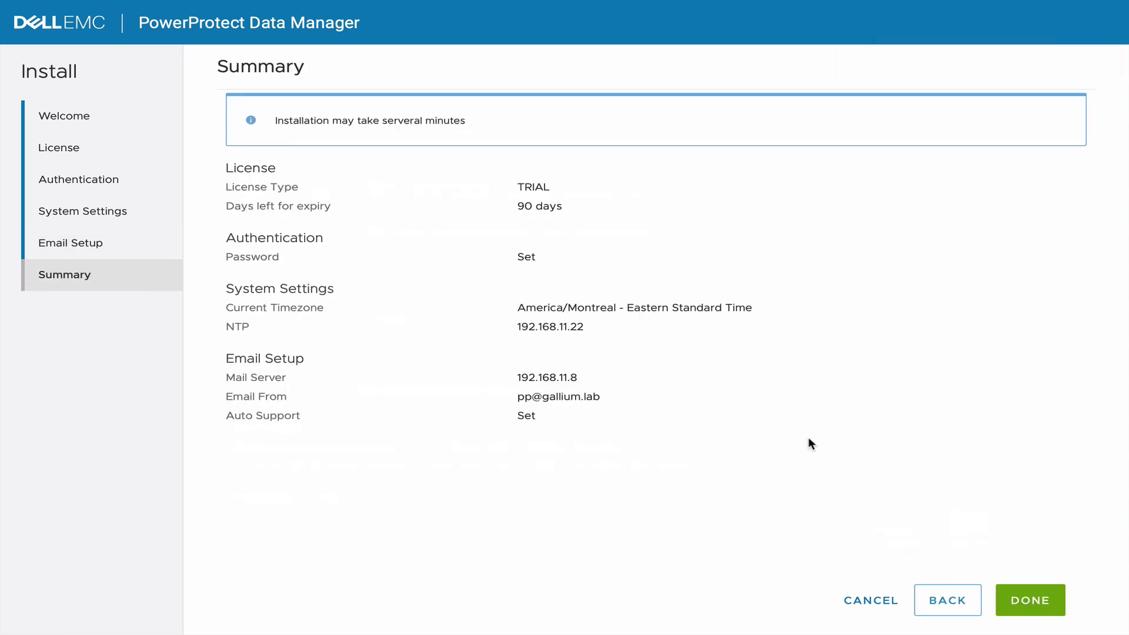
{"action": "left_click", "coordinate": [1035, 600]}
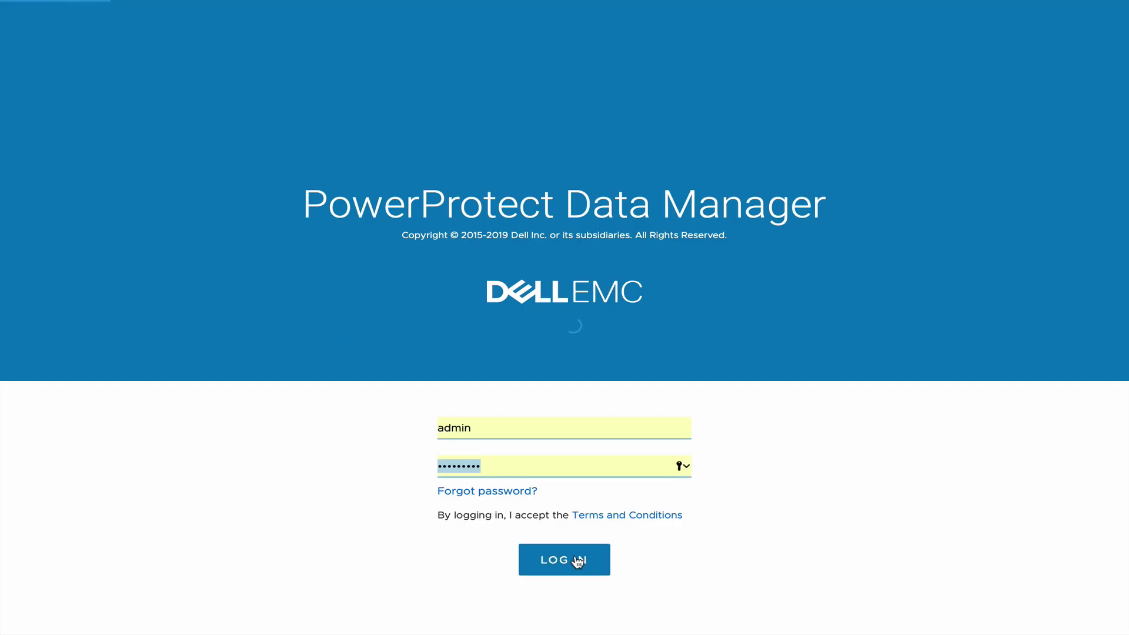
Log in and begin adding vCenter 'Vcenter' with FQDN vcenter.gallium.lab.
{"action": "left_click", "coordinate": [575, 560]}
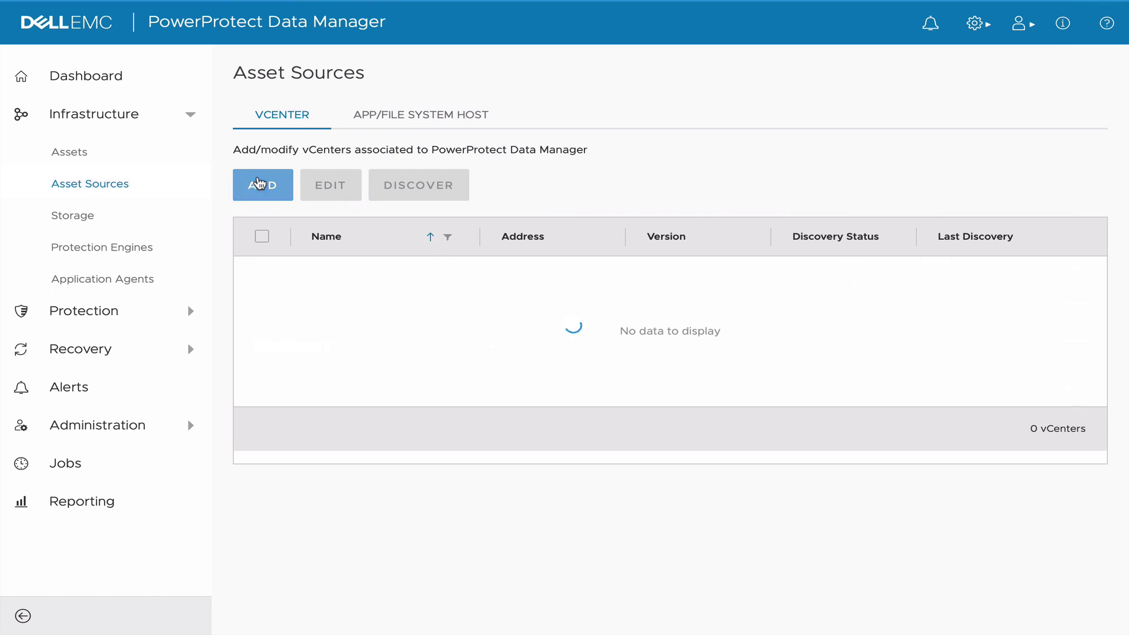
{"action": "left_click", "coordinate": [257, 183]}
{"action": "type", "text": "Vcenter"}
{"action": "key", "text": "Tab"}
{"action": "type", "text": "vcenter.gallium.lab"}
{"action": "key", "text": "Tab"}
Create vCenter credential 'vcenter' for the vSphere administrator account, then verify and accept the certificate.
{"action": "left_click", "coordinate": [285, 344]}
{"action": "type", "text": "vcenter"}
{"action": "left_click", "coordinate": [359, 385]}
{"action": "type", "text": "administrator@gall"}
{"action": "key", "text": "BackSpace"}
{"action": "key", "text": "BackSpace"}
{"action": "key", "text": "BackSpace"}
{"action": "key", "text": "BackSpace"}
{"action": "type", "text": "vsphere.local"}
{"action": "key", "text": "Tab"}
{"action": "type", "text": "P@ssw0rd"}
{"action": "left_click", "coordinate": [278, 474]}
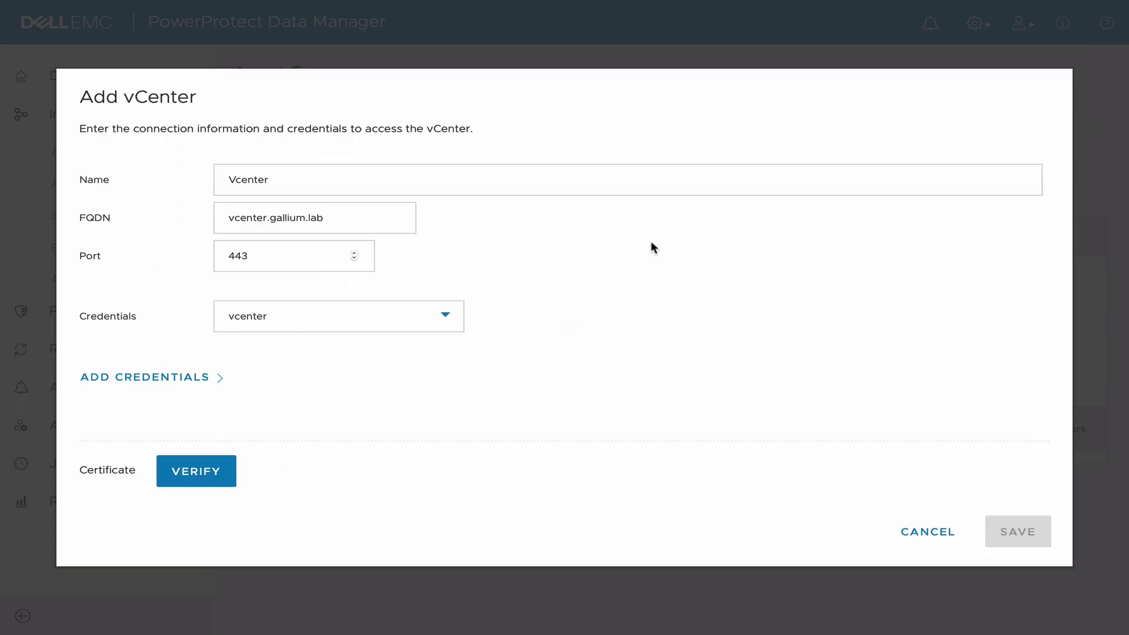
{"action": "left_click", "coordinate": [198, 470]}
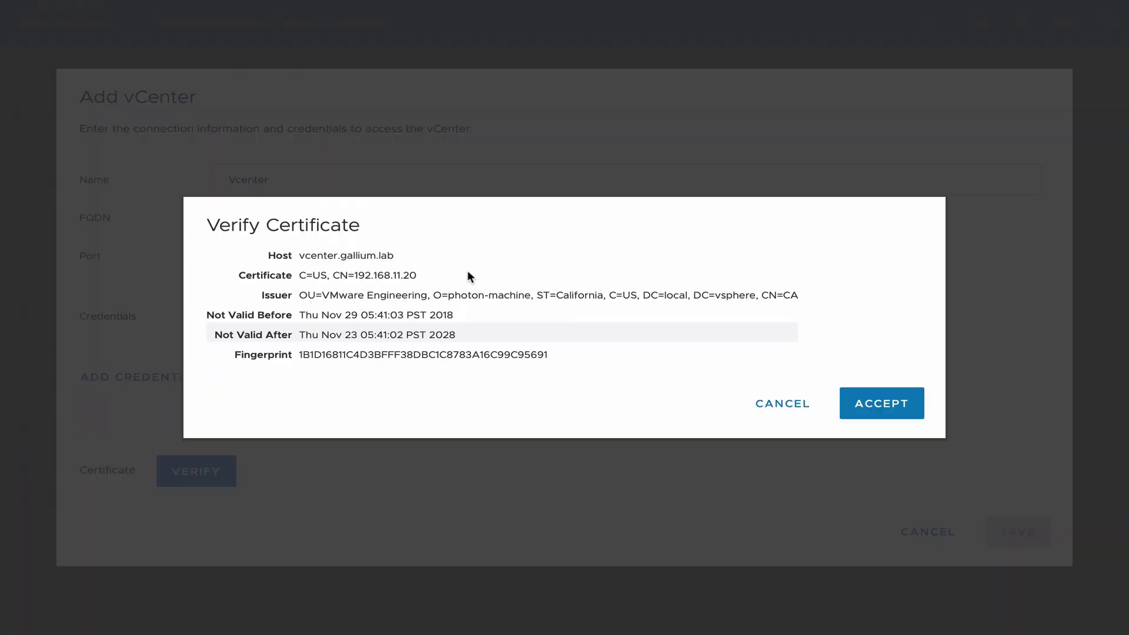
{"action": "left_click", "coordinate": [882, 412]}
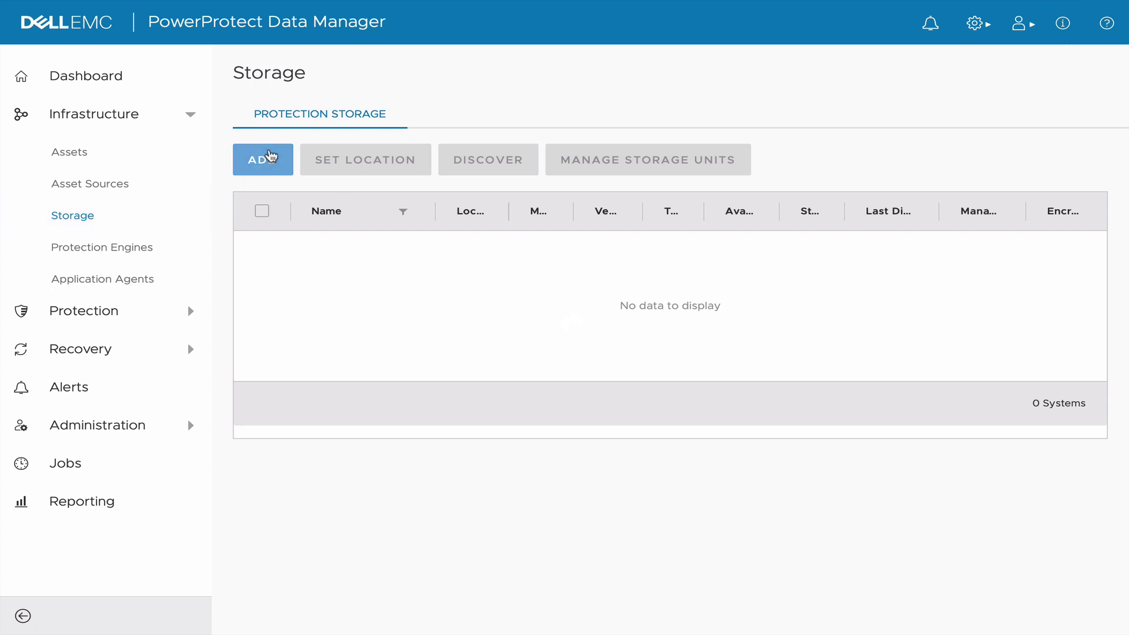
Add protection storage named DataDomain at address 192.168.15.6.
{"action": "left_click", "coordinate": [269, 163]}
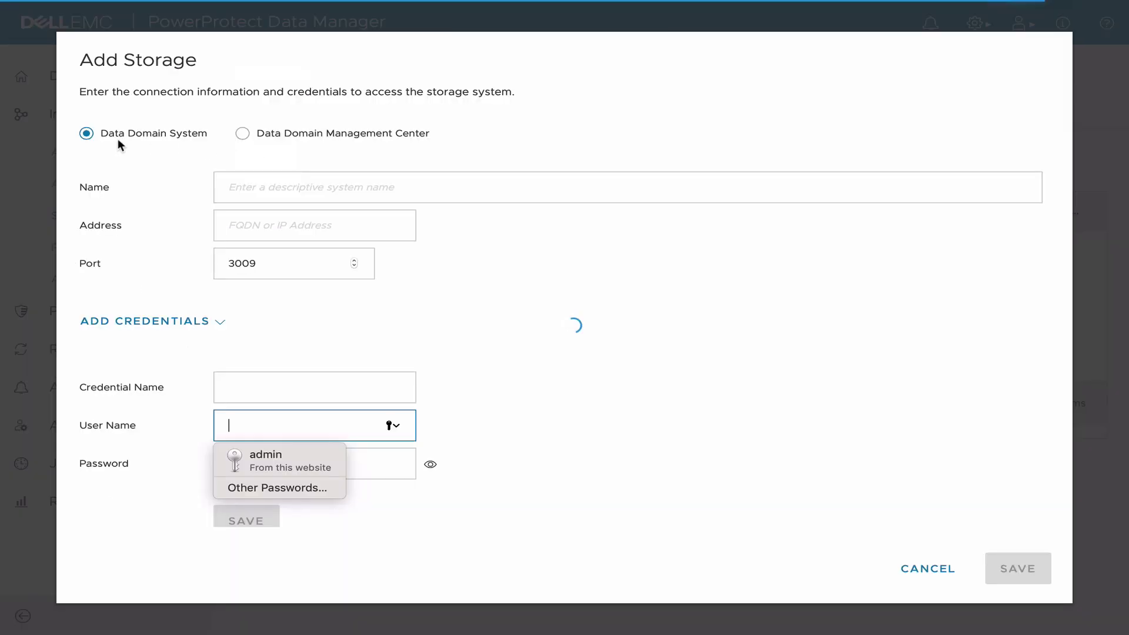
{"action": "left_click", "coordinate": [268, 192]}
{"action": "type", "text": "DataDomain"}
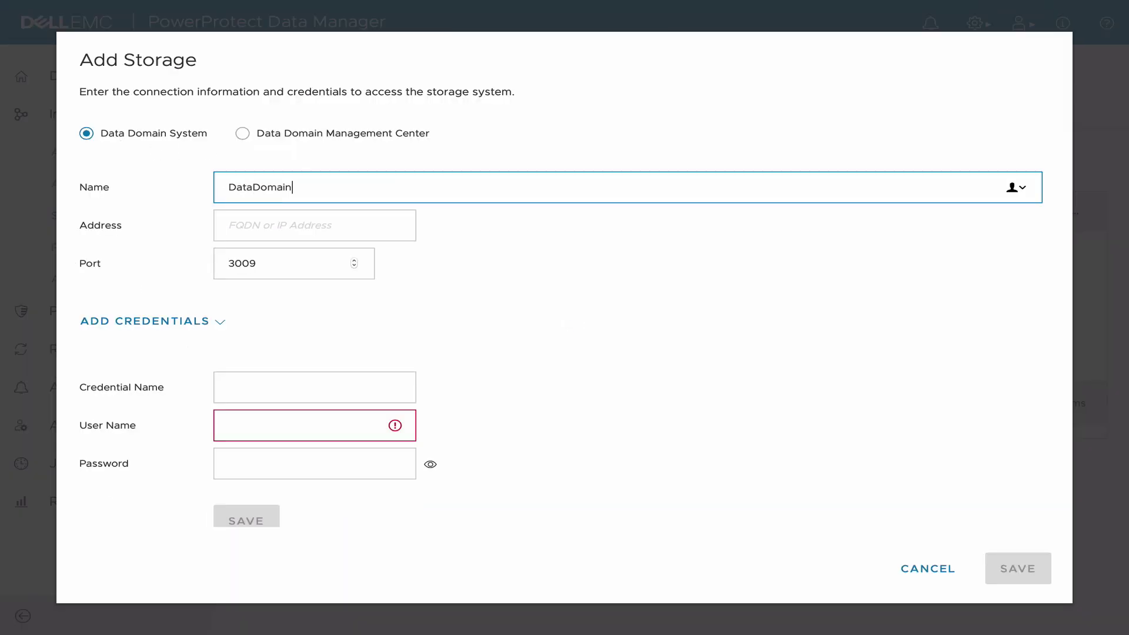
{"action": "key", "text": "Tab"}
{"action": "type", "text": "192.168.15.6"}
Save ppuser credentials, accept the Data Domain certificate, and save the storage system.
{"action": "left_click", "coordinate": [257, 397]}
{"action": "type", "text": "ppuser"}
{"action": "key", "text": "Tab"}
{"action": "type", "text": "ppuser"}
{"action": "key", "text": "Tab"}
{"action": "type", "text": "****"}
{"action": "left_click", "coordinate": [218, 521]}
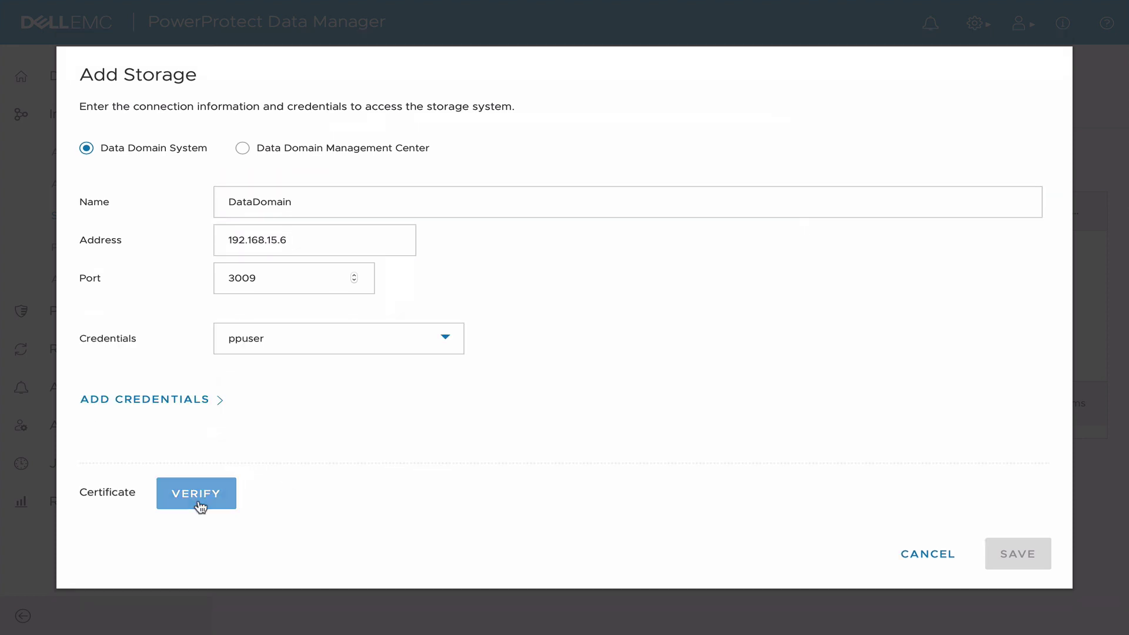
{"action": "left_click", "coordinate": [202, 500]}
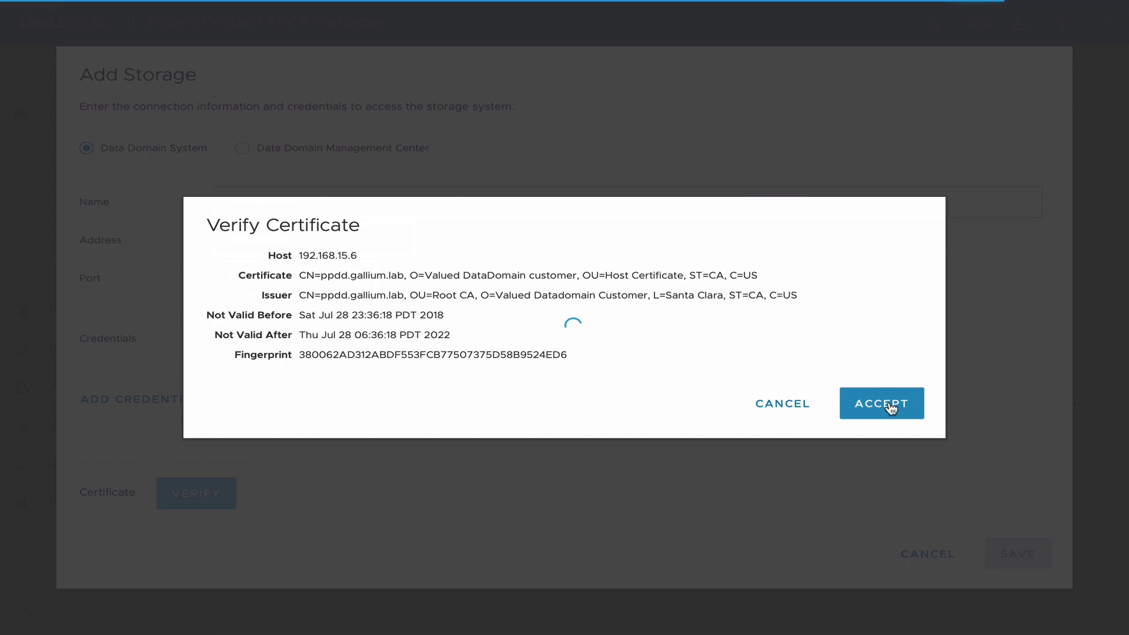
{"action": "left_click", "coordinate": [891, 406]}
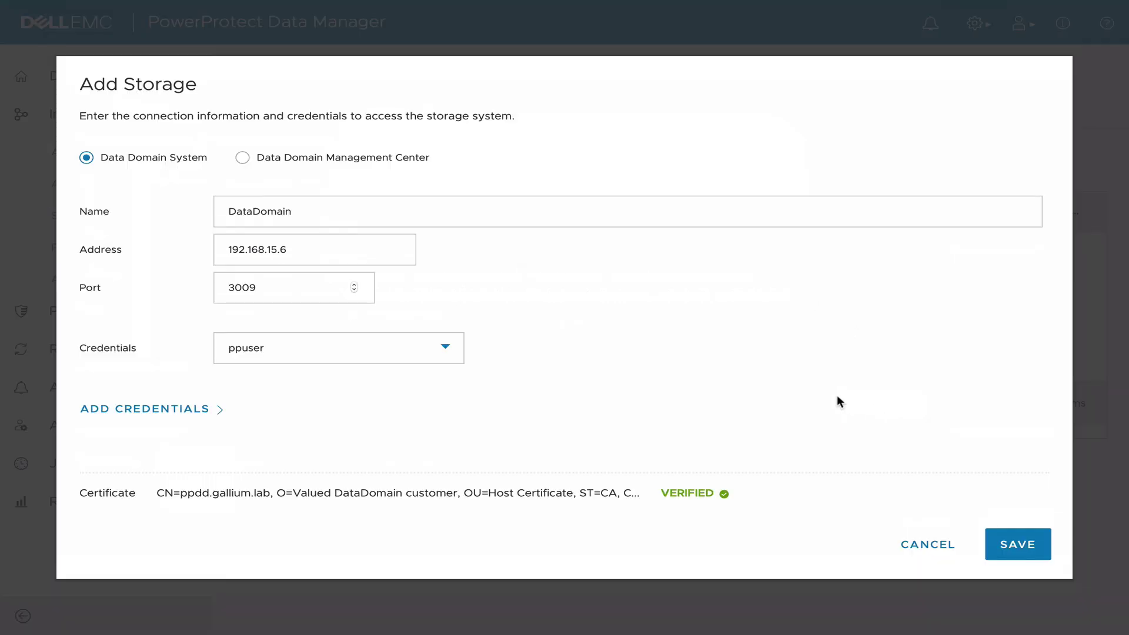
{"action": "left_click", "coordinate": [1032, 550]}
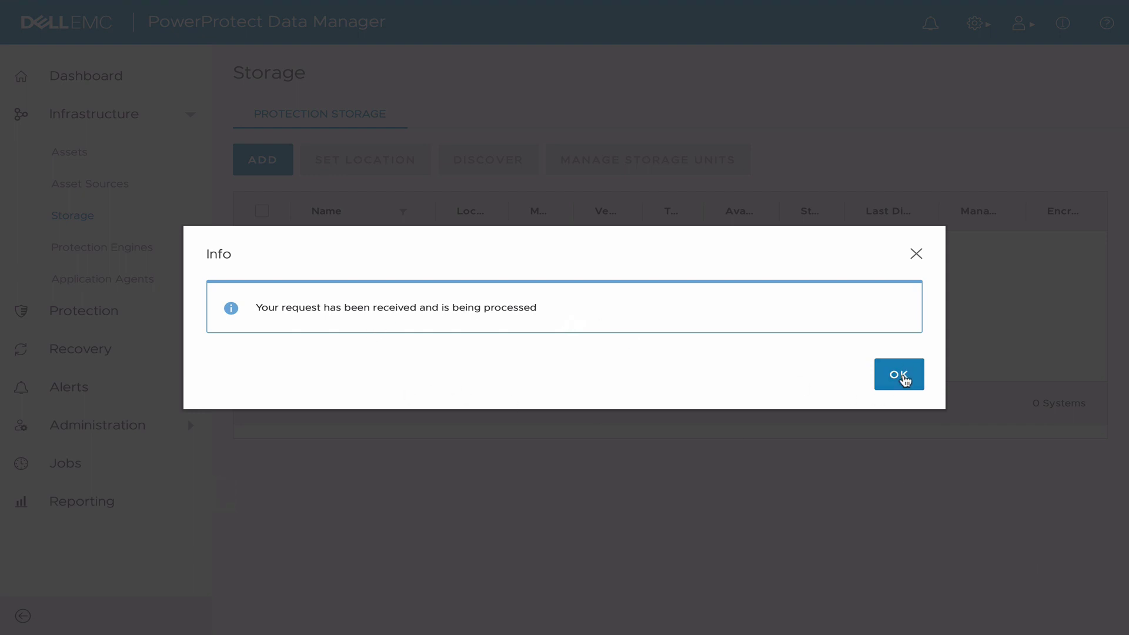
Discover the DataDomain system and view its storage units, including pp01.
{"action": "left_click", "coordinate": [900, 376]}
{"action": "left_click", "coordinate": [294, 245]}
{"action": "left_click", "coordinate": [484, 170]}
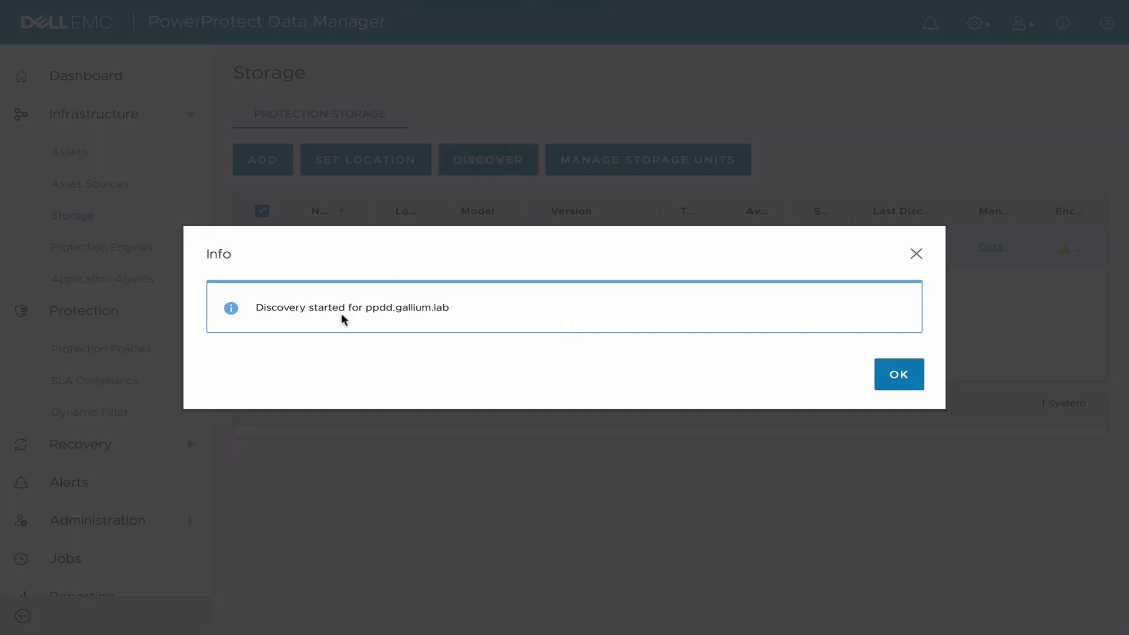
{"action": "left_click", "coordinate": [897, 378]}
{"action": "left_click", "coordinate": [82, 521]}
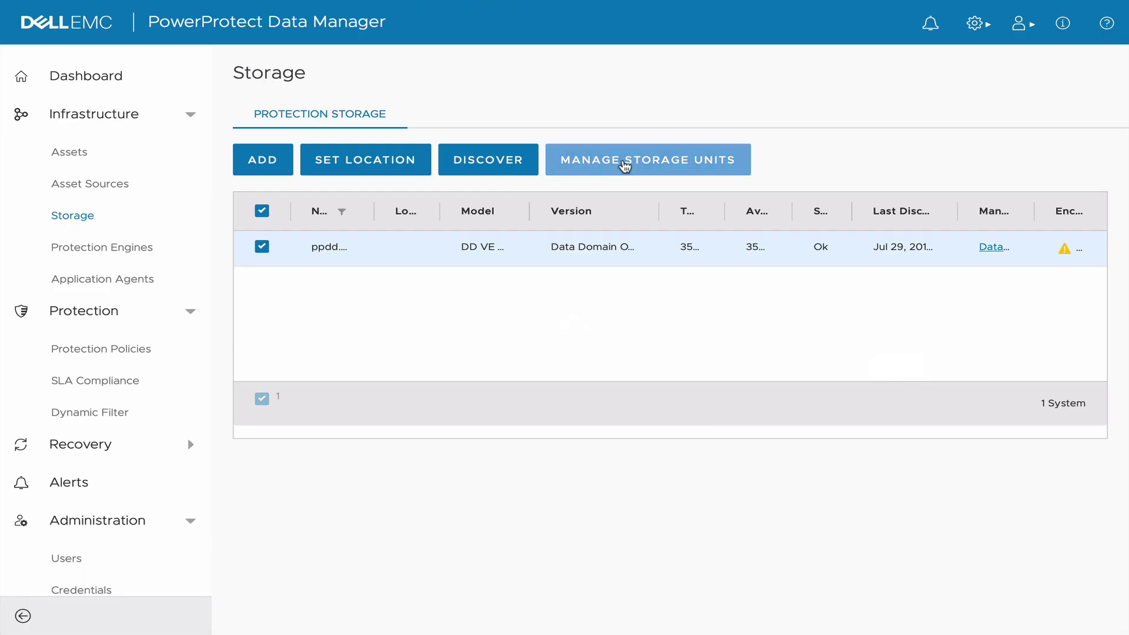
{"action": "left_click", "coordinate": [624, 167]}
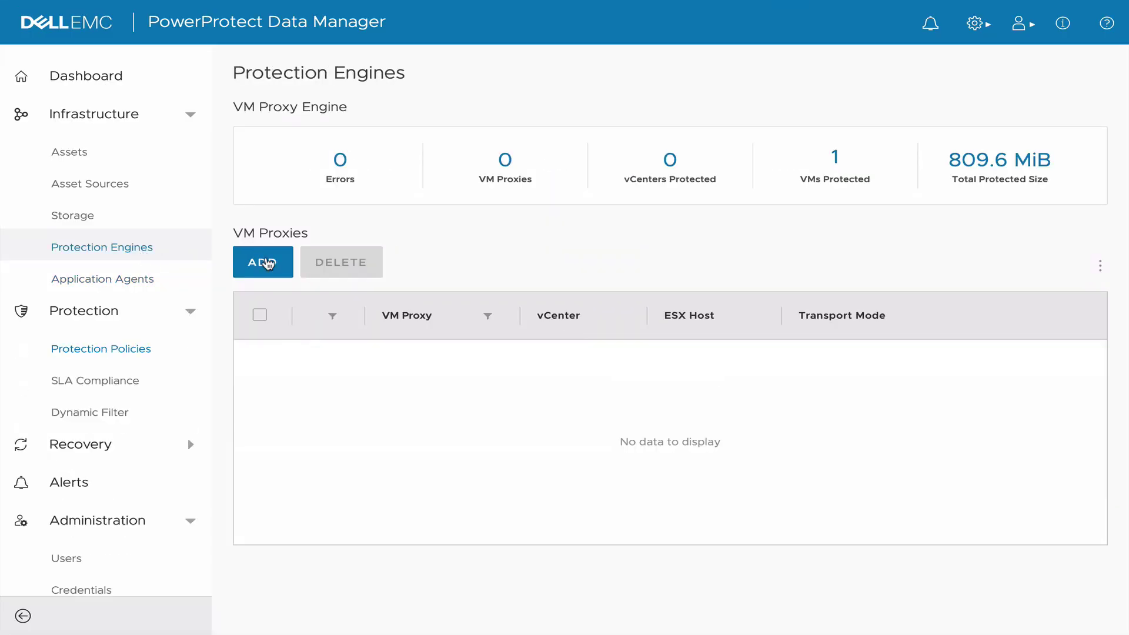
Enter proxy ppproxy.gallium.lab, DNS 192.168.15.1, IP 192.168.15.4, netmask 255.255.255.0.
{"action": "left_click", "coordinate": [262, 262]}
{"action": "type", "text": "ppproxy.gallium"}
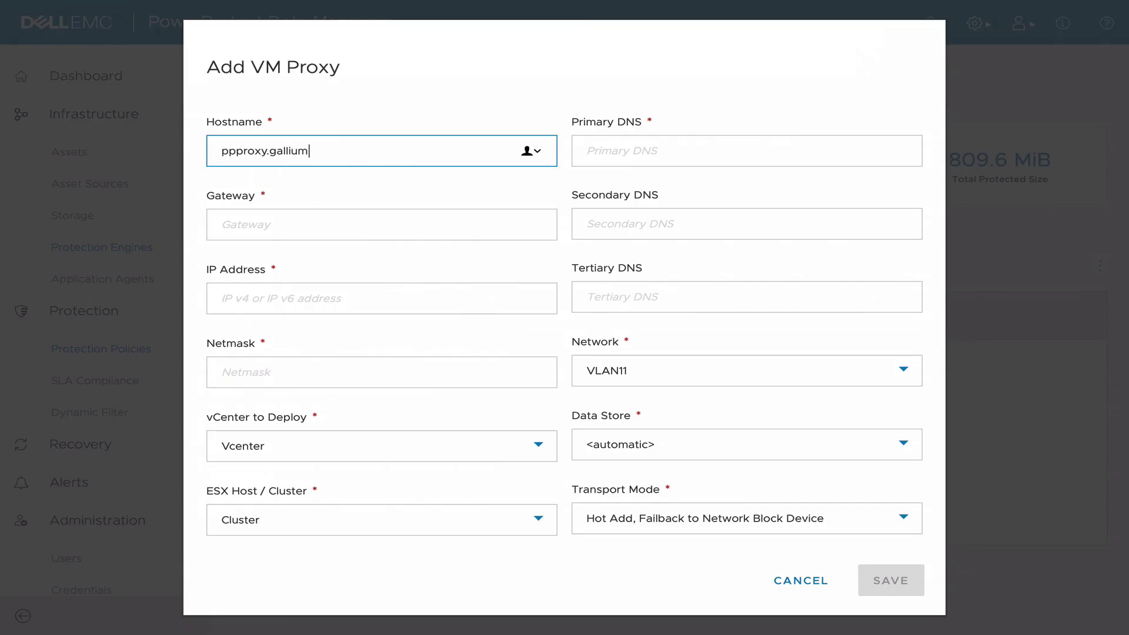
{"action": "type", "text": ".lab"}
{"action": "key", "text": "Tab"}
{"action": "type", "text": "192.168.11.22"}
{"action": "left_click", "coordinate": [373, 227]}
{"action": "type", "text": "192.168.15.1"}
{"action": "key", "text": "Tab"}
{"action": "type", "text": "192.168.15.4"}
{"action": "left_click", "coordinate": [350, 382]}
{"action": "type", "text": "255.255.255.0"}
Place the proxy on datastore NAS2 and network VLAN15.
{"action": "left_click", "coordinate": [624, 446]}
{"action": "left_click", "coordinate": [622, 488]}
{"action": "left_click", "coordinate": [652, 370]}
{"action": "left_click", "coordinate": [663, 431]}
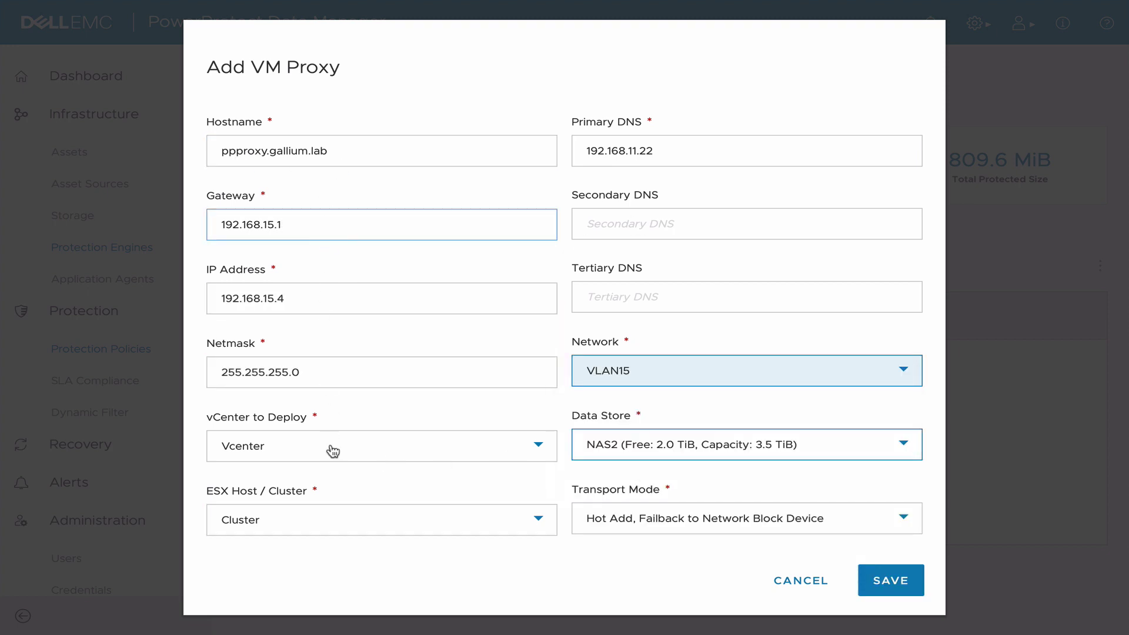
Save and deploy the ppproxy.gallium.lab VM proxy.
{"action": "left_click", "coordinate": [897, 582]}
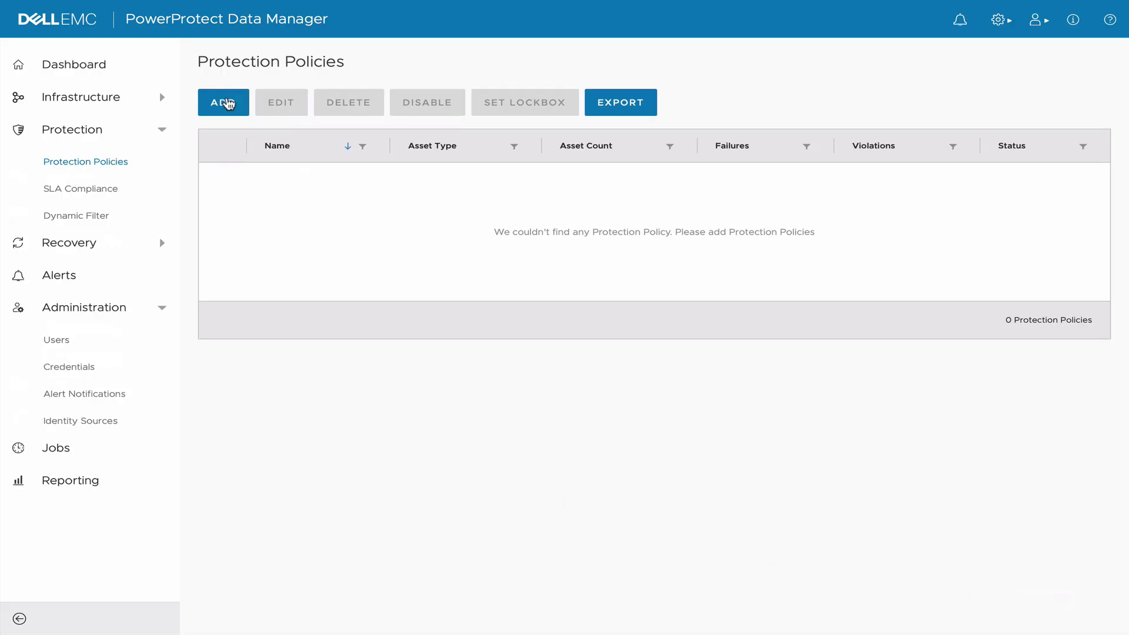
Create policy Daily-Linux-VM and select the mailserver VM as its asset.
{"action": "left_click", "coordinate": [228, 104]}
{"action": "left_click", "coordinate": [327, 150]}
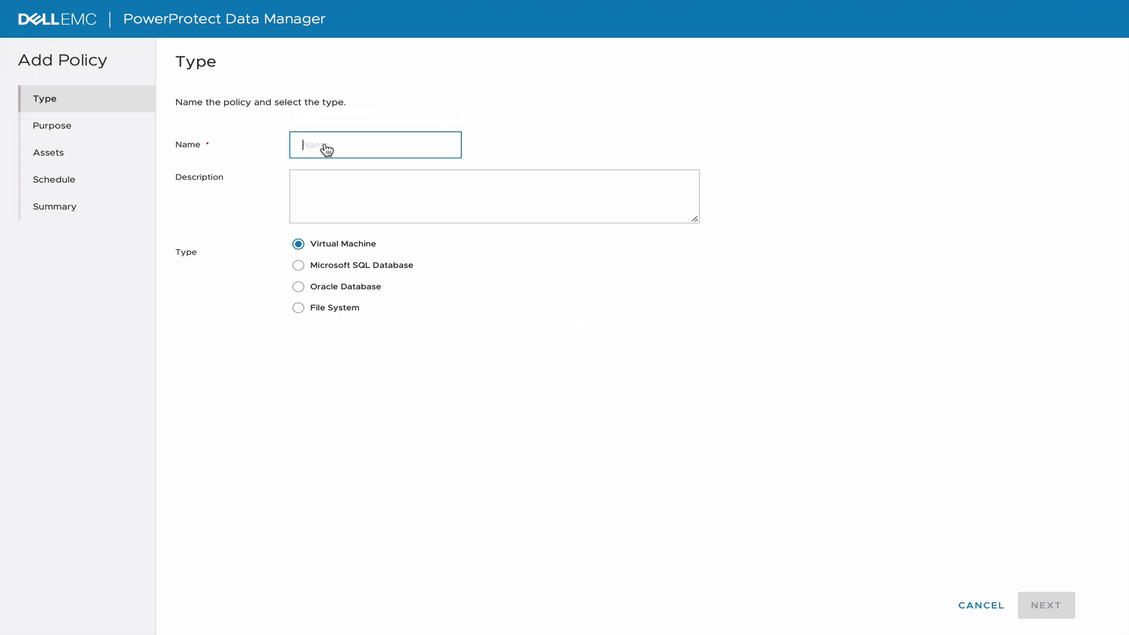
{"action": "type", "text": "Daily-Linux-VM"}
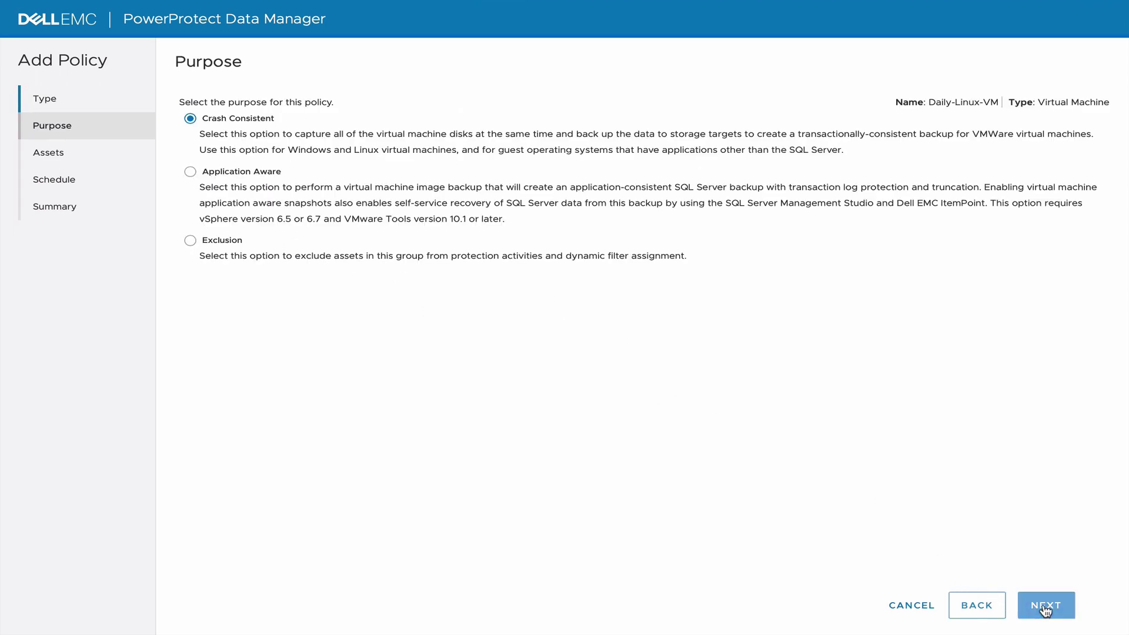
{"action": "left_click", "coordinate": [1045, 609]}
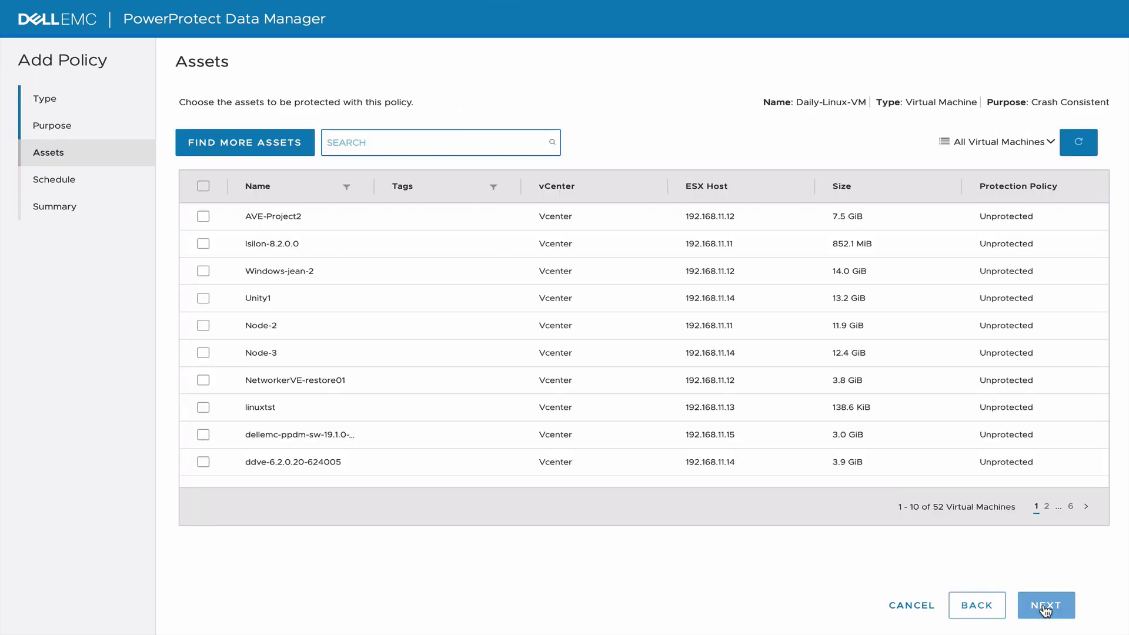
{"action": "left_click", "coordinate": [456, 149]}
{"action": "type", "text": "mail"}
{"action": "left_click", "coordinate": [203, 217]}
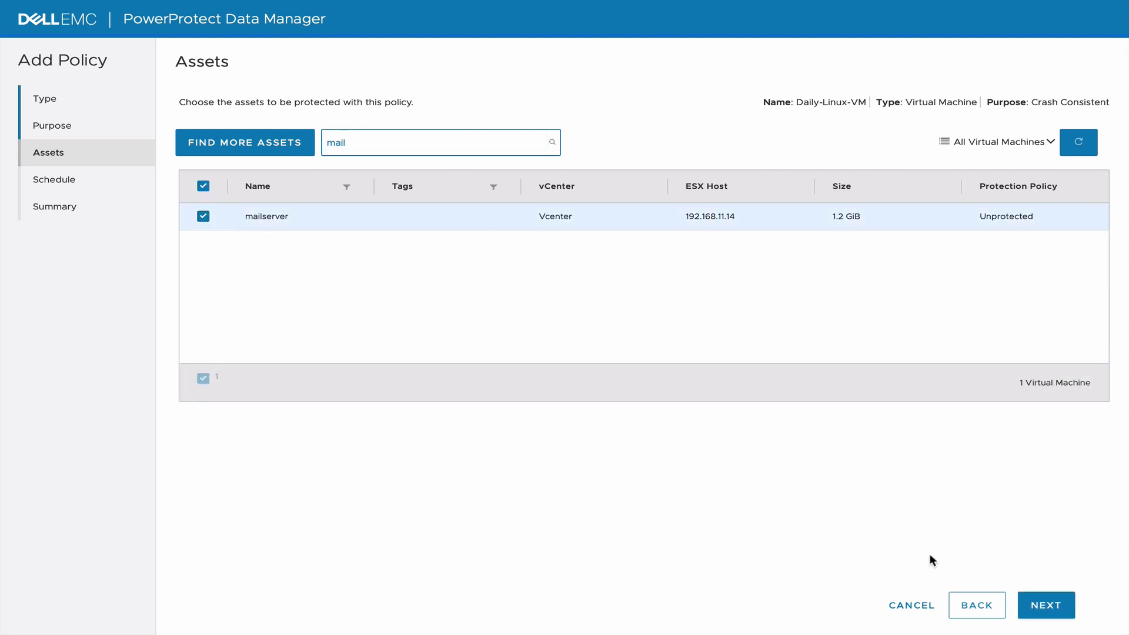
{"action": "left_click", "coordinate": [1045, 605]}
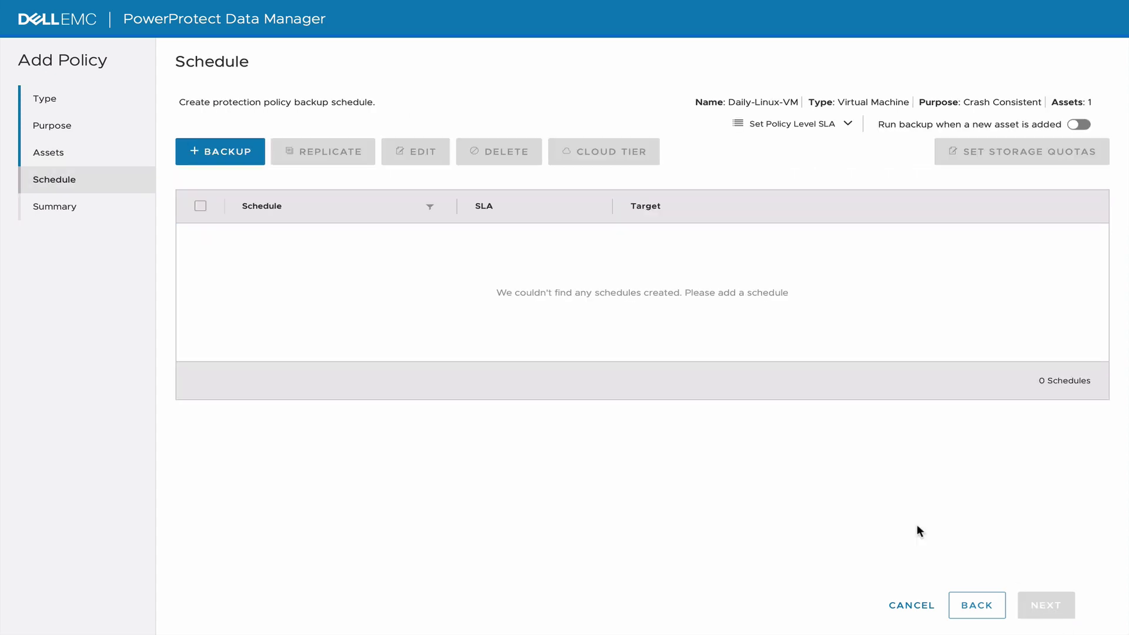
Add a daily backup schedule retained 30 days and finish the policy.
{"action": "left_click", "coordinate": [230, 152]}
{"action": "left_click", "coordinate": [292, 206]}
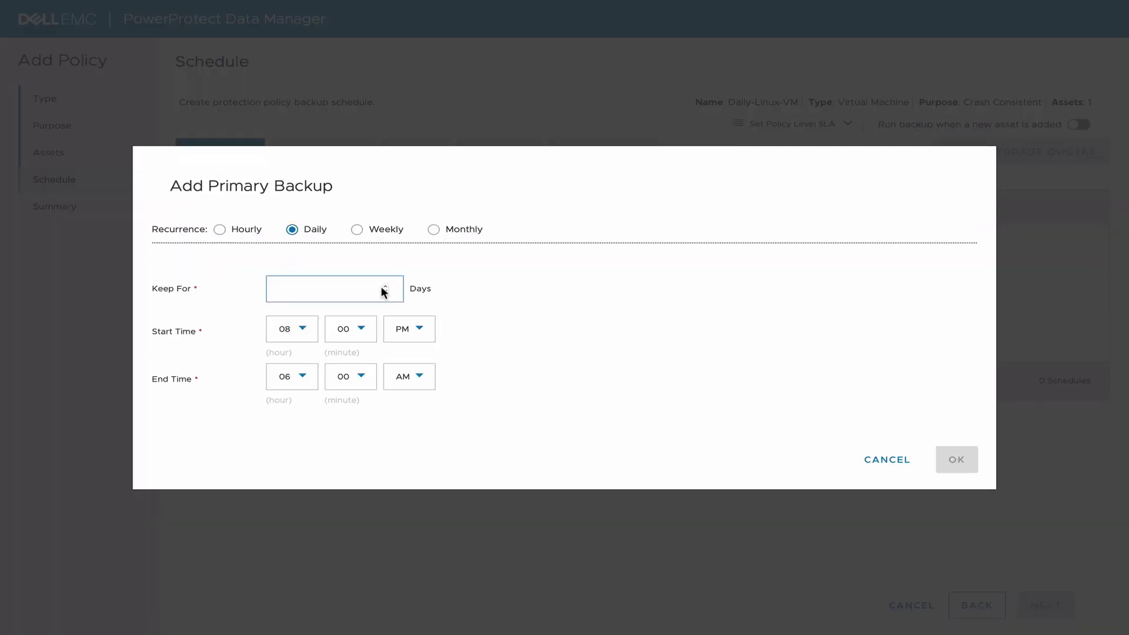
{"action": "left_click", "coordinate": [381, 290]}
{"action": "type", "text": "30"}
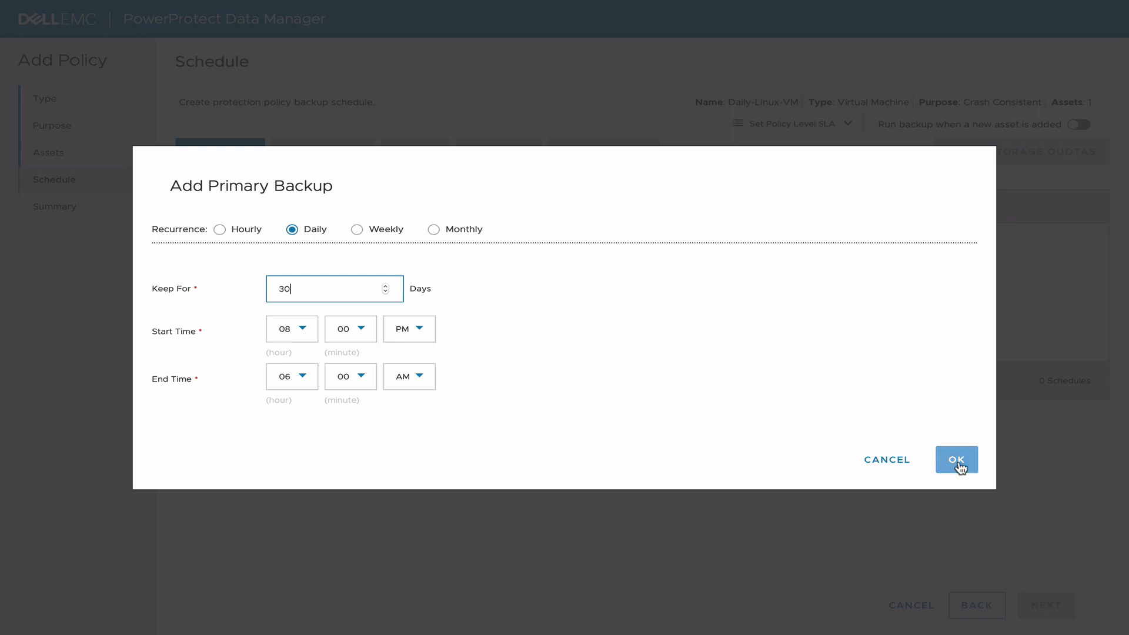
{"action": "left_click", "coordinate": [958, 462]}
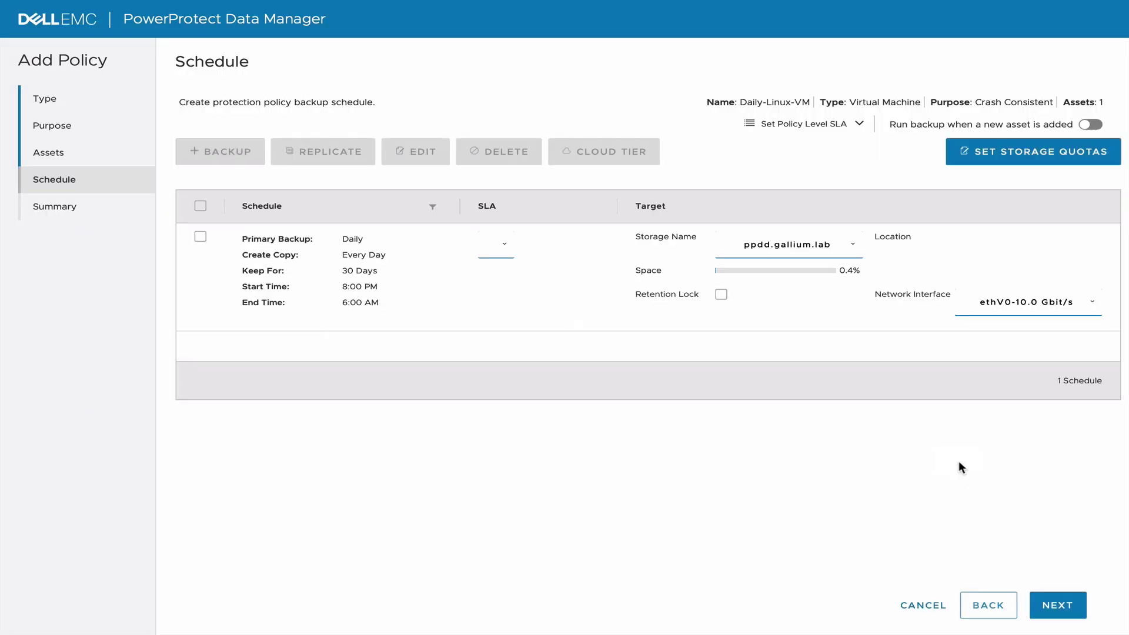
{"action": "left_click", "coordinate": [1064, 601]}
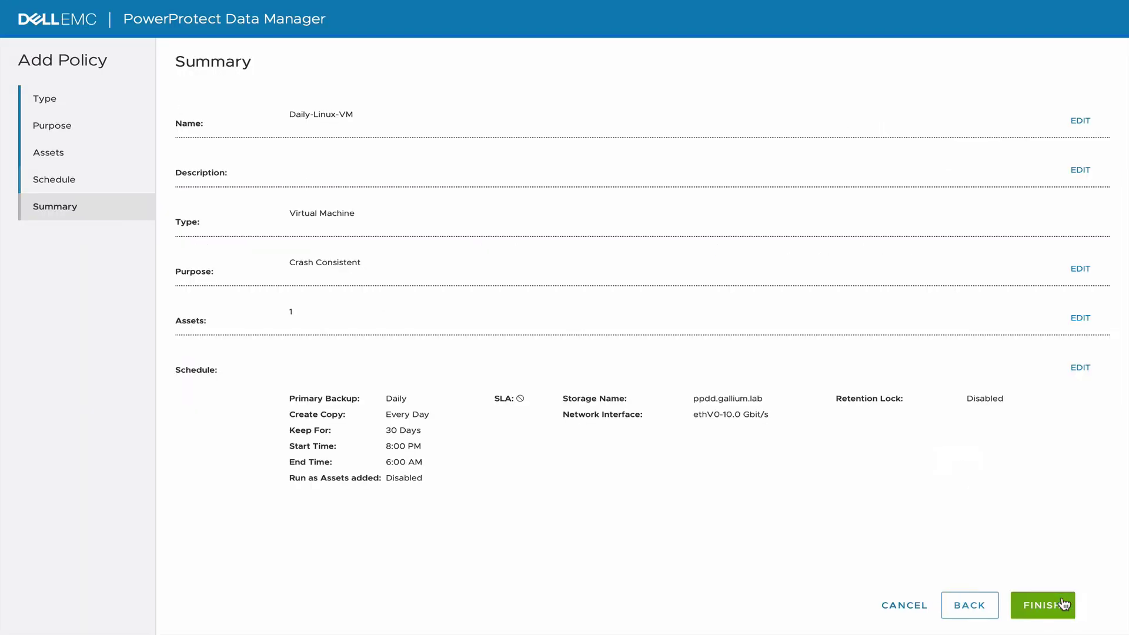
{"action": "left_click", "coordinate": [1062, 604]}
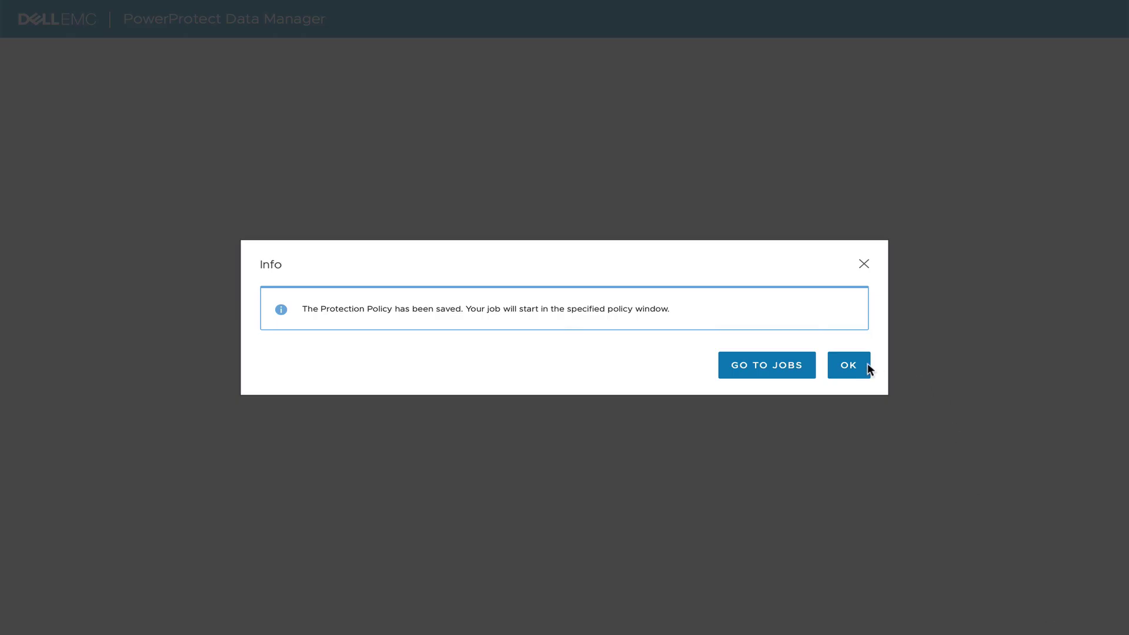
{"action": "left_click", "coordinate": [852, 366]}
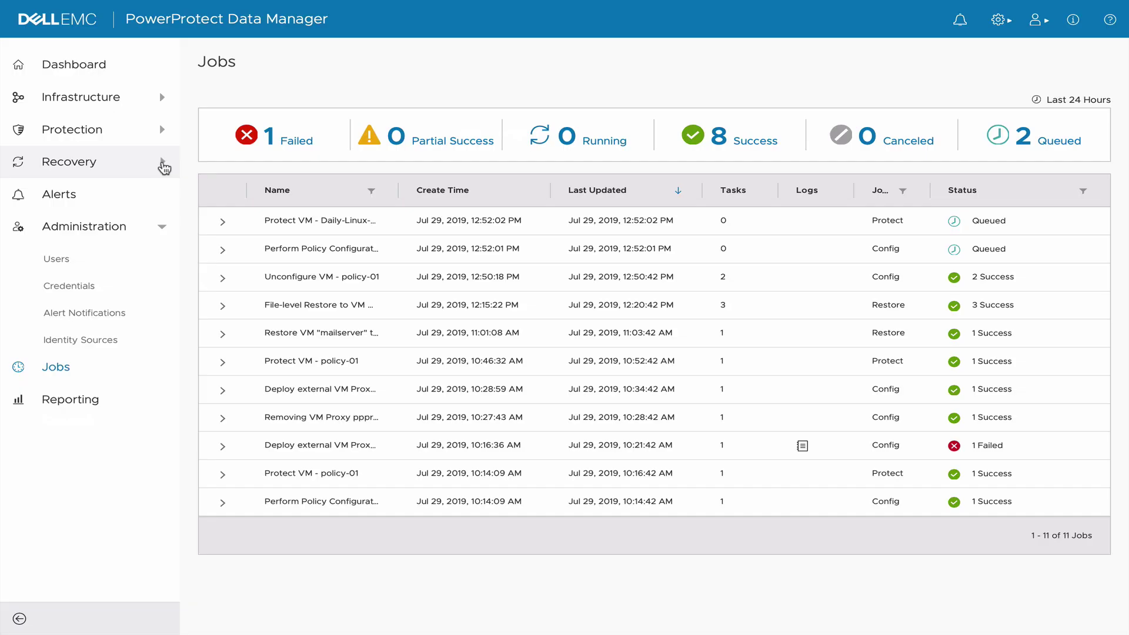
Search recoverable assets for 'mail' and select mailserver's Jul 29, 2019 copy on ppdd.gallium.lab.
{"action": "left_click", "coordinate": [162, 163]}
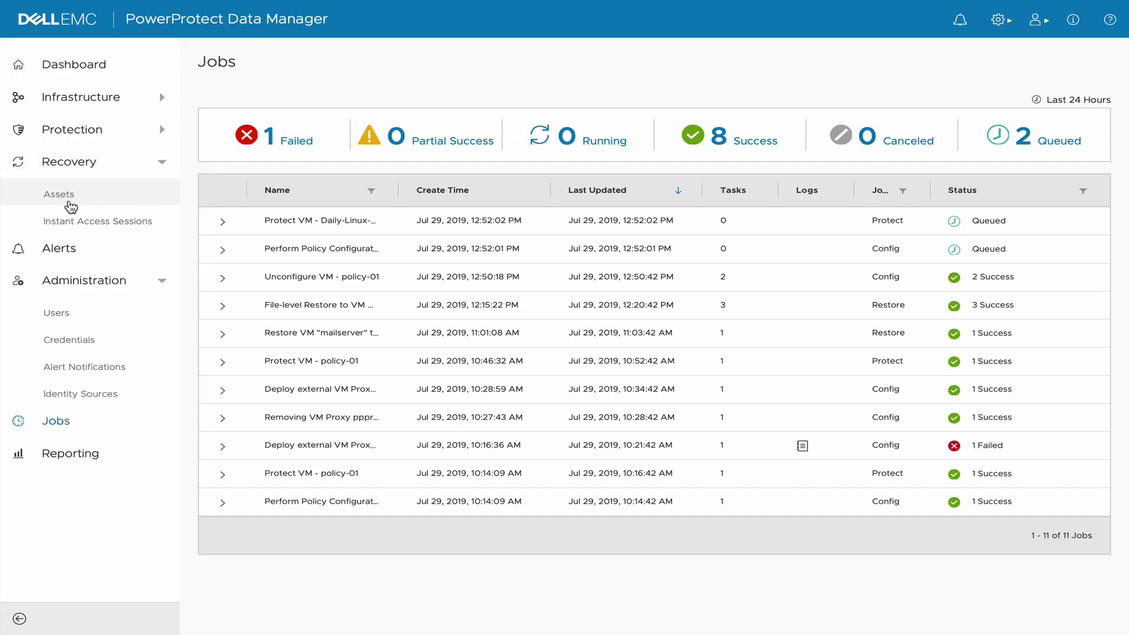
{"action": "left_click", "coordinate": [70, 206]}
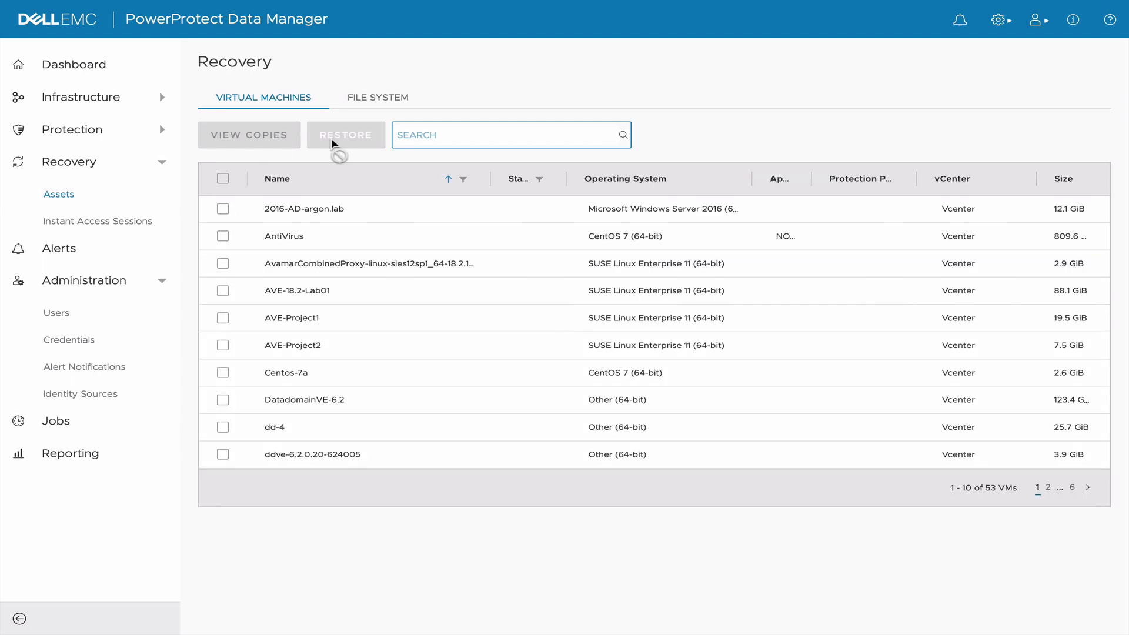
{"action": "left_click", "coordinate": [423, 134]}
{"action": "type", "text": "mail"}
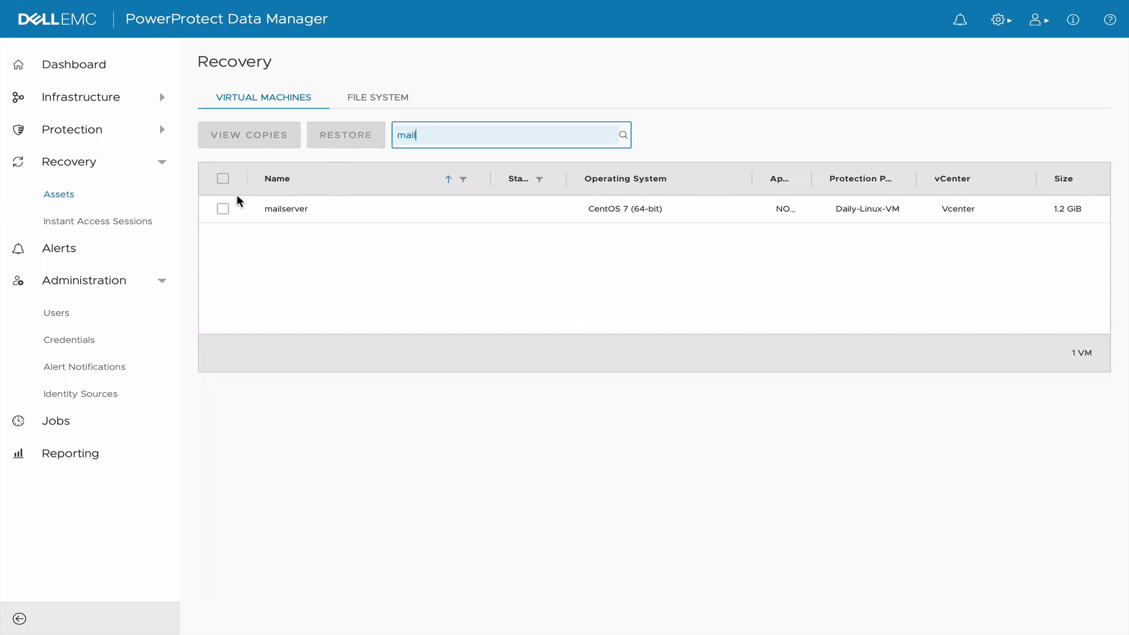
{"action": "left_click", "coordinate": [223, 208]}
{"action": "left_click", "coordinate": [270, 150]}
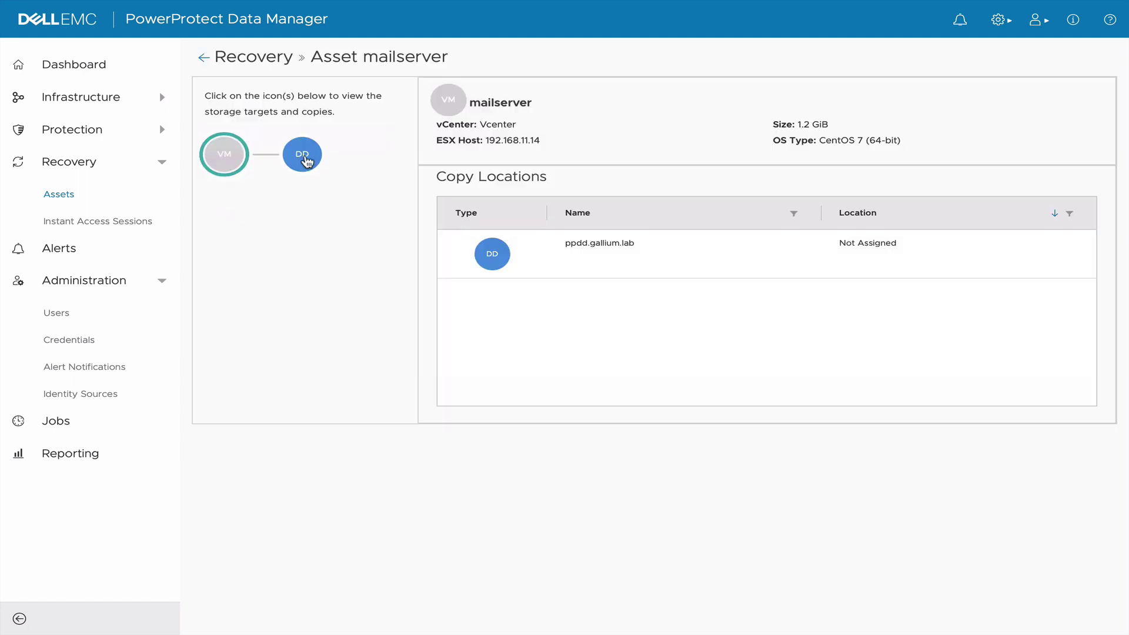
{"action": "left_click", "coordinate": [304, 157]}
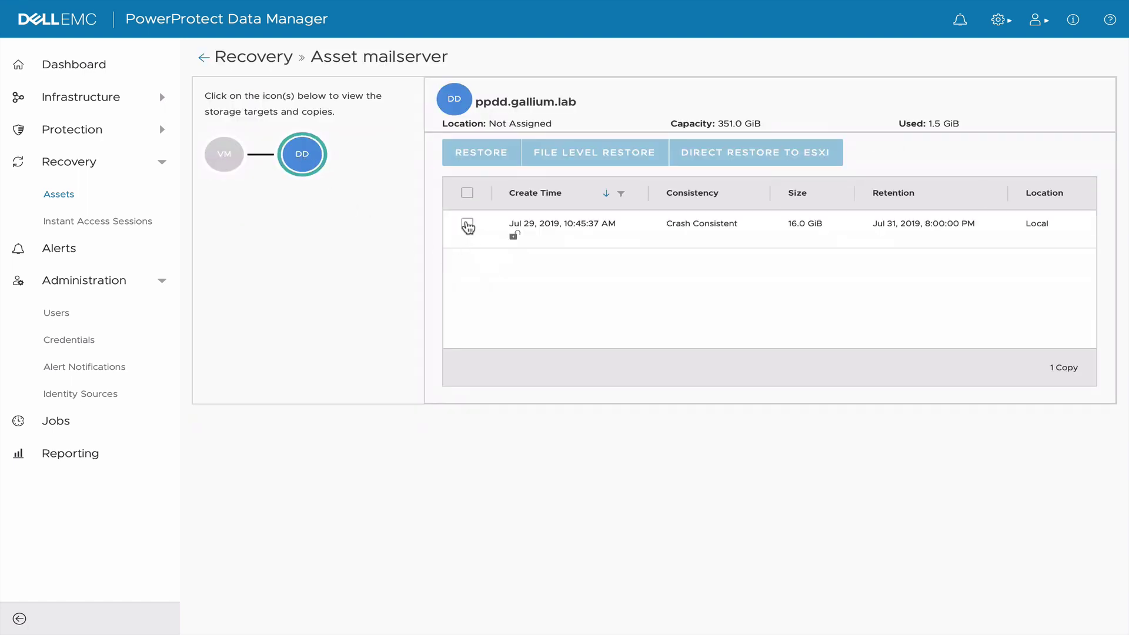
{"action": "left_click", "coordinate": [467, 226]}
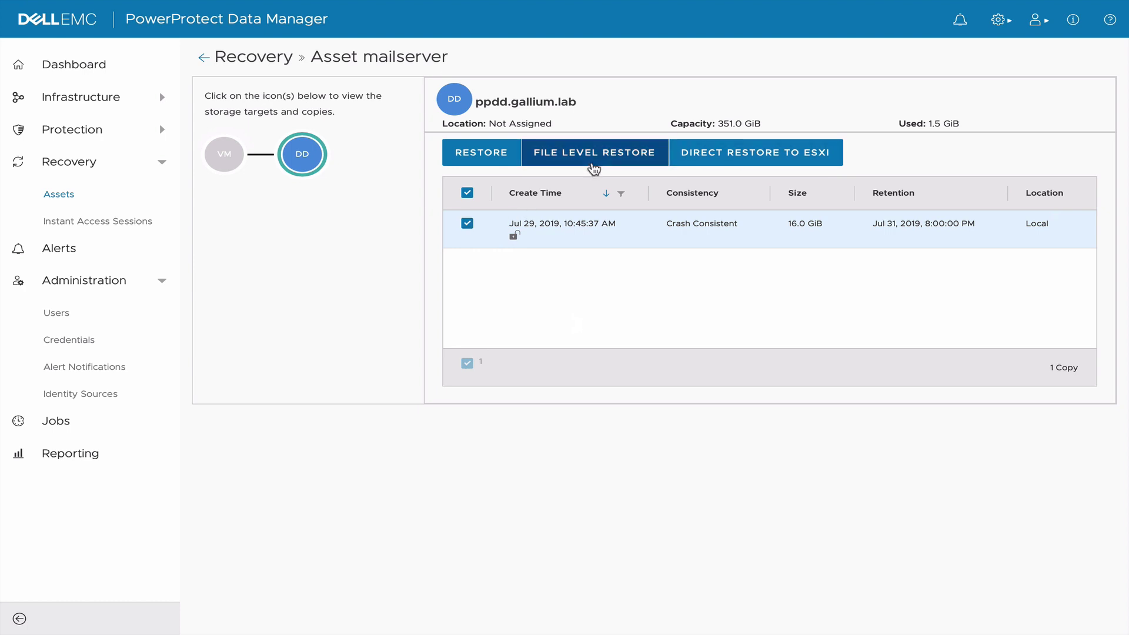
Start a file-level restore to the original mailserver and mount the copy using root credentials.
{"action": "left_click", "coordinate": [597, 155]}
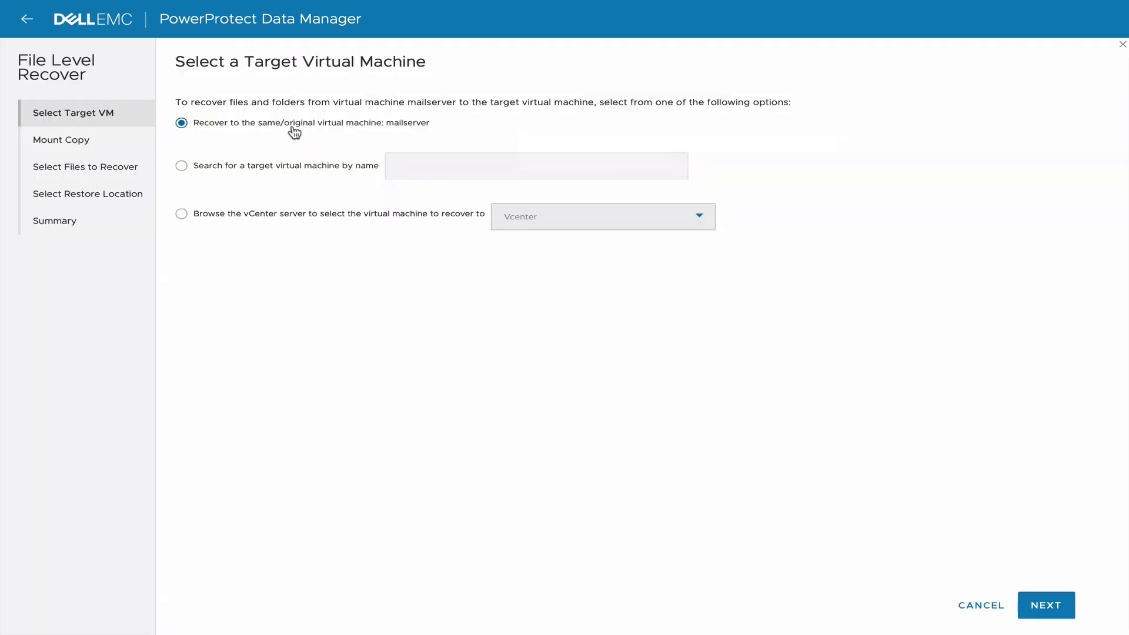
{"action": "left_click", "coordinate": [1044, 603]}
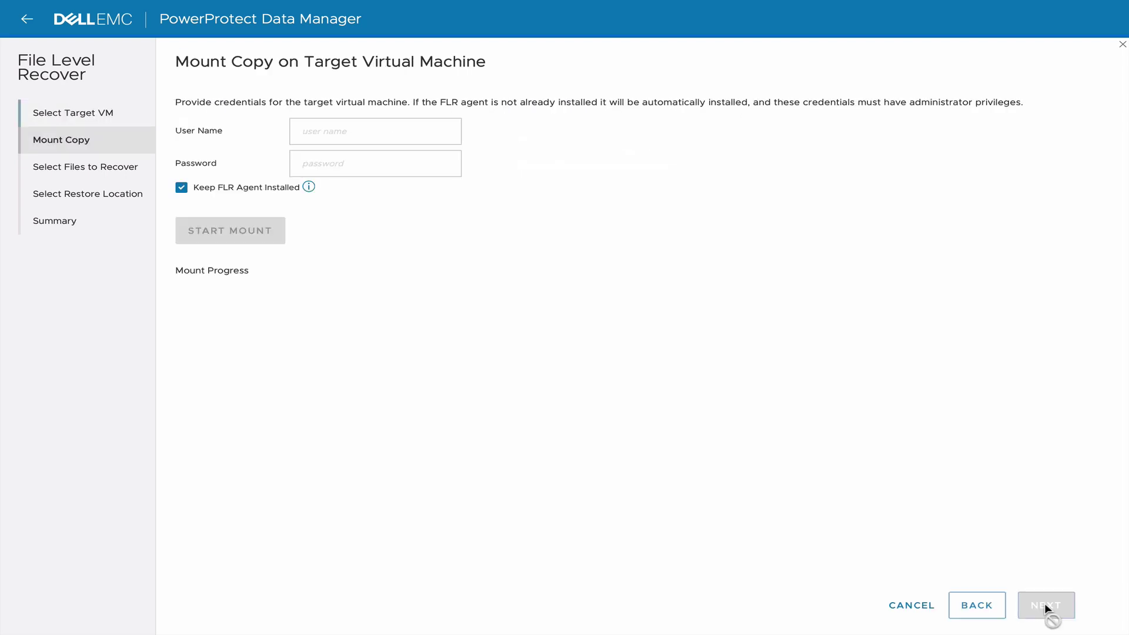
{"action": "left_click", "coordinate": [361, 131]}
{"action": "type", "text": "root"}
{"action": "key", "text": "Tab"}
{"action": "type", "text": "password1"}
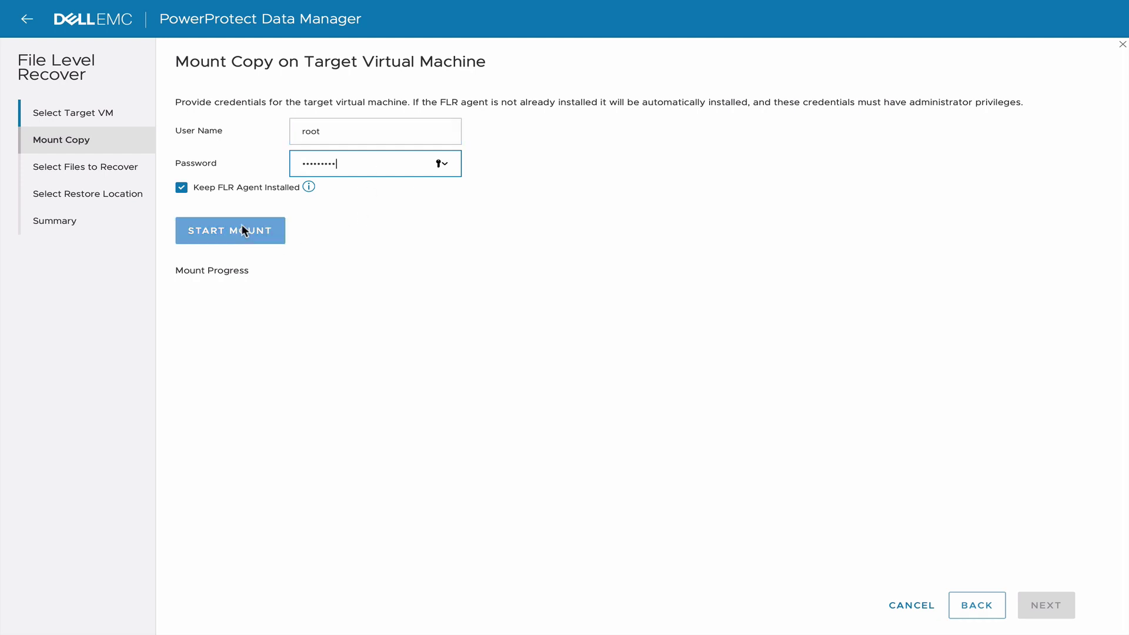
{"action": "left_click", "coordinate": [244, 230]}
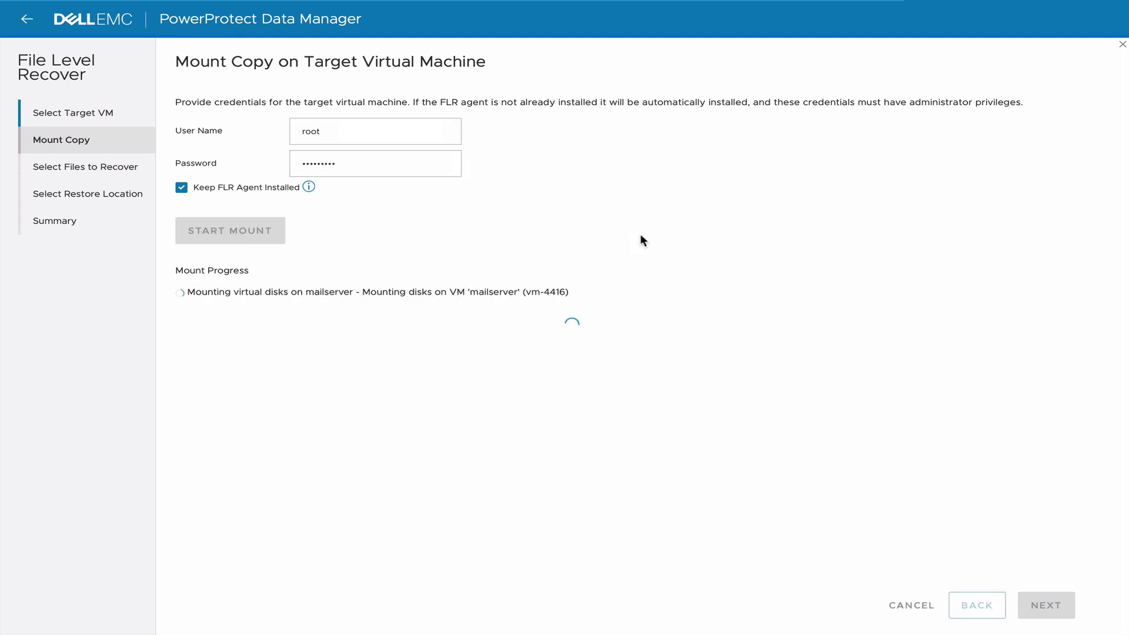
{"action": "left_click", "coordinate": [1047, 602]}
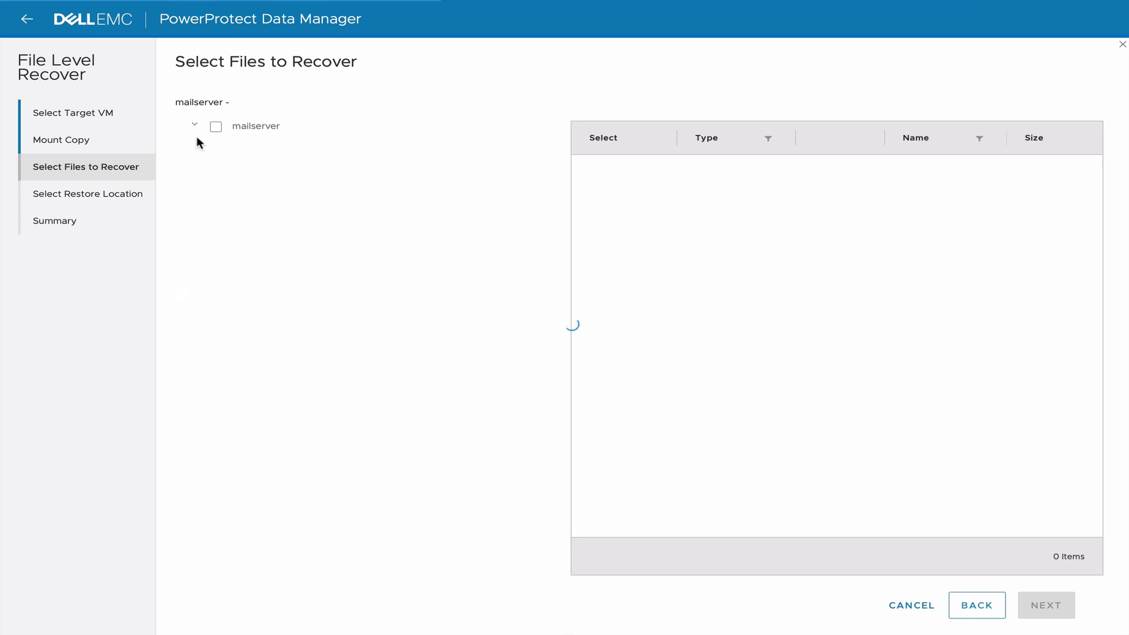
Browse to the root home folder in the backup and select anaconda-ks.cfg.
{"action": "left_click", "coordinate": [217, 254]}
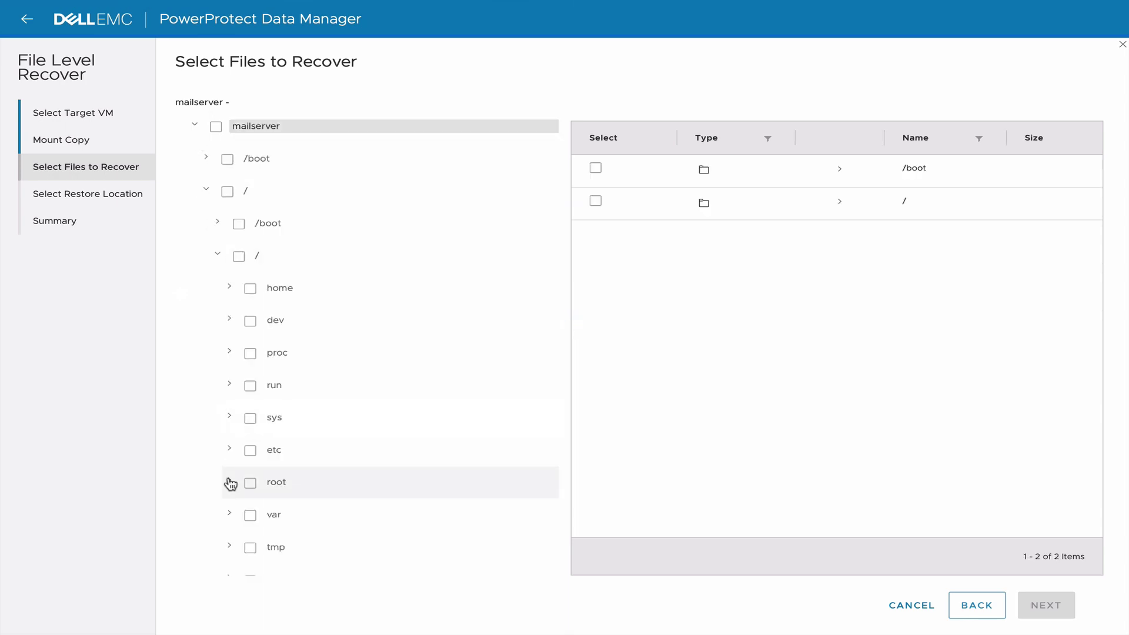
{"action": "left_click", "coordinate": [279, 481]}
{"action": "left_click", "coordinate": [594, 332]}
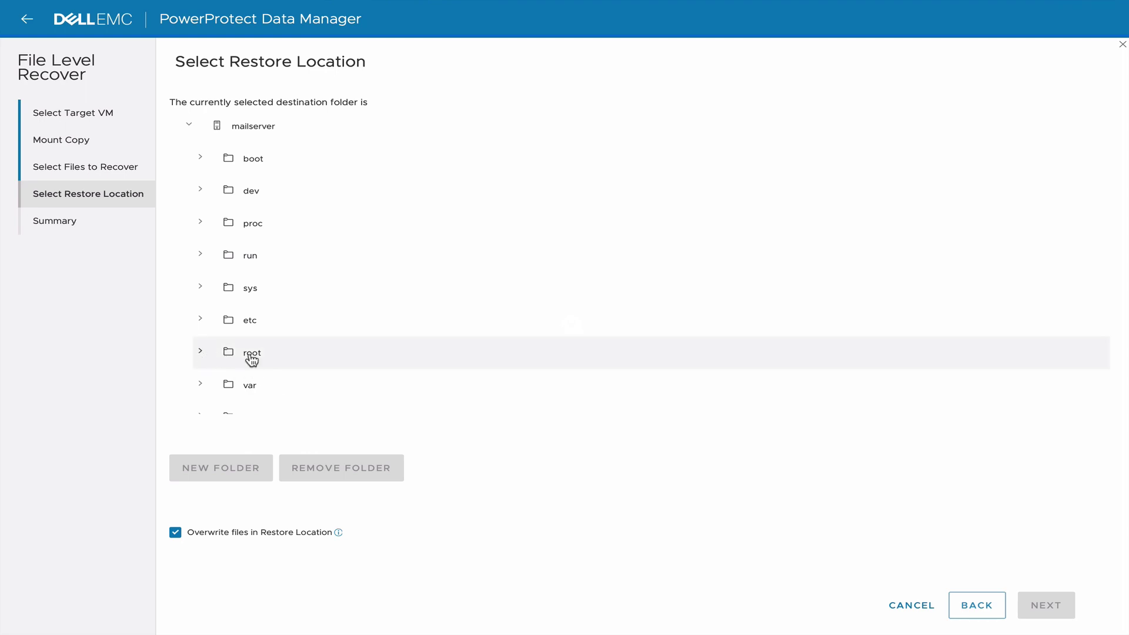
Create a 'recover' folder under root as the destination and perform the recovery.
{"action": "left_click", "coordinate": [254, 354]}
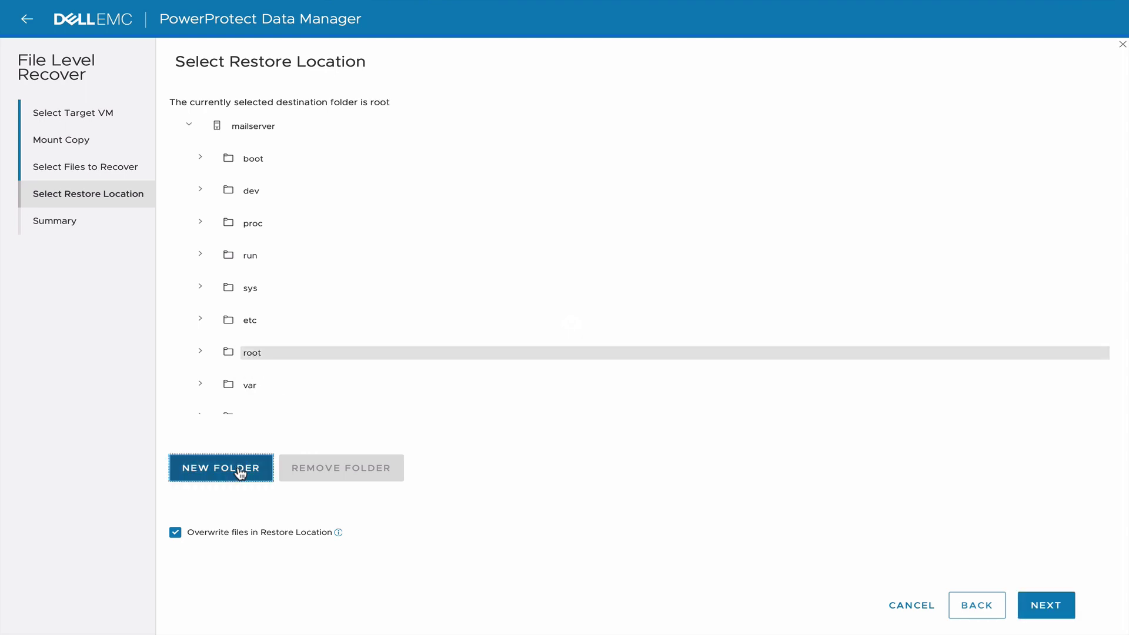
{"action": "left_click", "coordinate": [238, 468]}
{"action": "left_click", "coordinate": [222, 467]}
{"action": "type", "text": "recover"}
{"action": "left_click", "coordinate": [516, 477]}
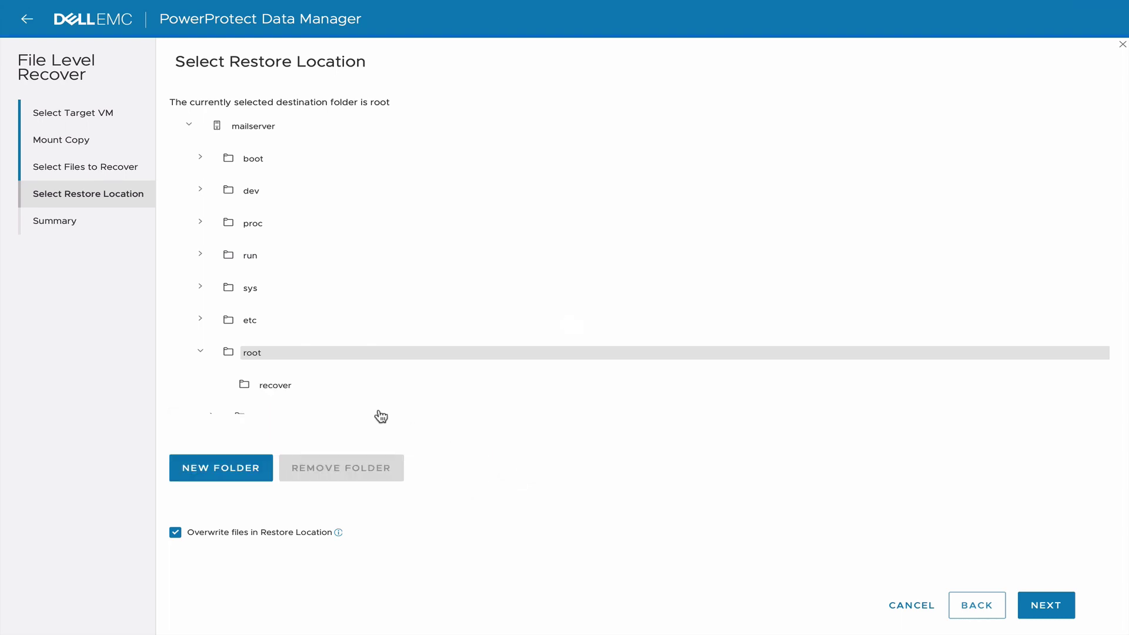
{"action": "left_click", "coordinate": [271, 387]}
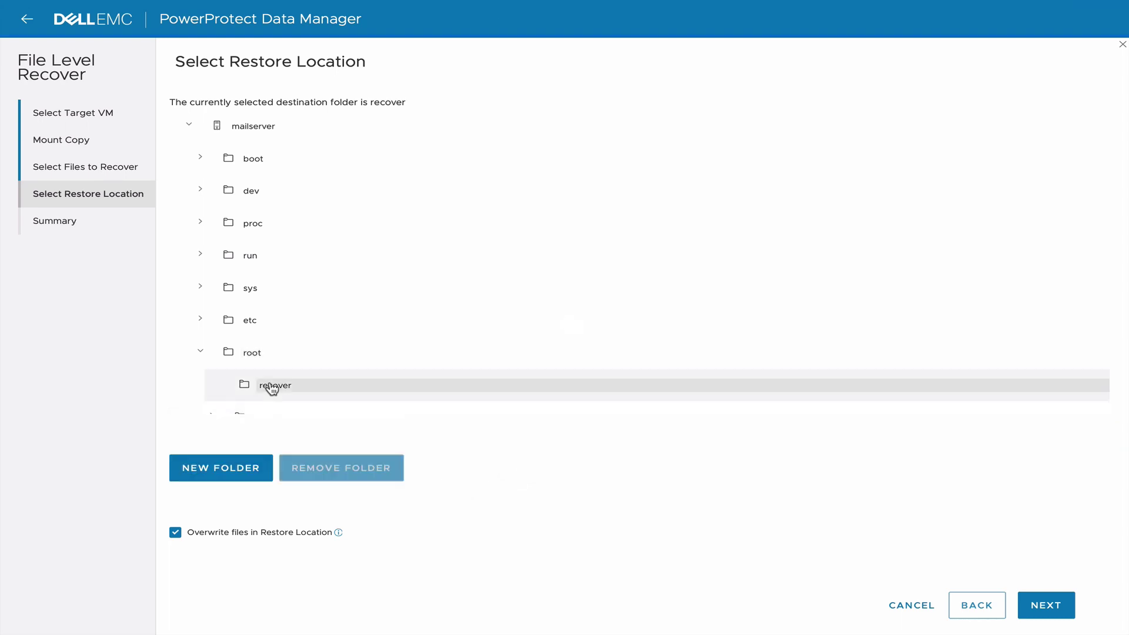
{"action": "left_click", "coordinate": [1045, 606]}
{"action": "left_click", "coordinate": [1002, 605]}
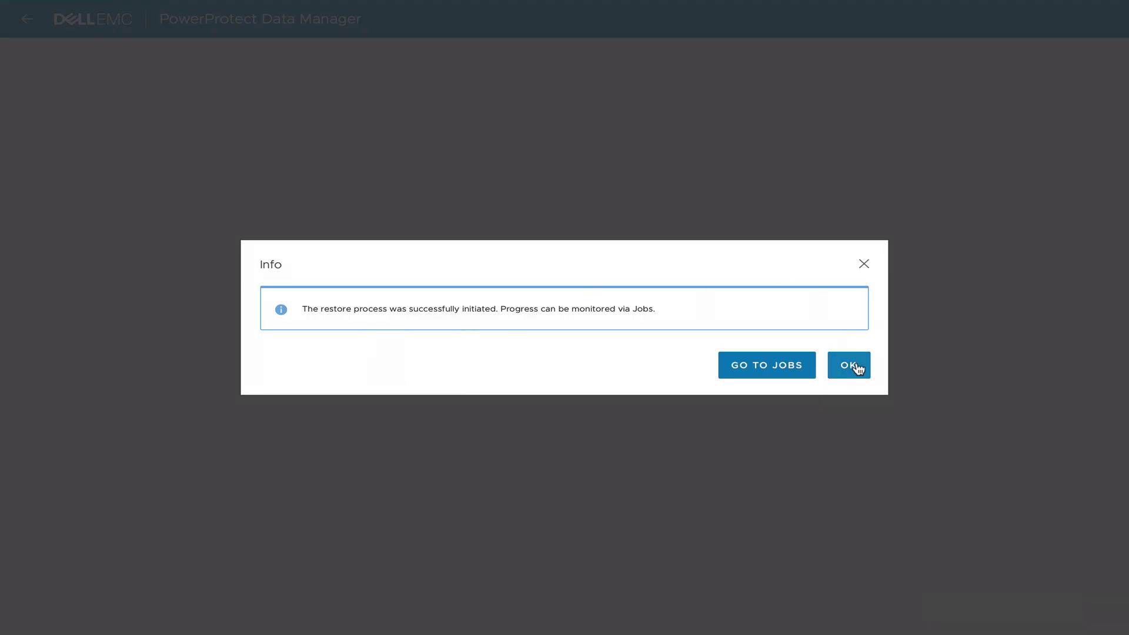
List /root with ls -la, then cd into recover and confirm anaconda-ks.cfg is there.
{"action": "left_click", "coordinate": [853, 366]}
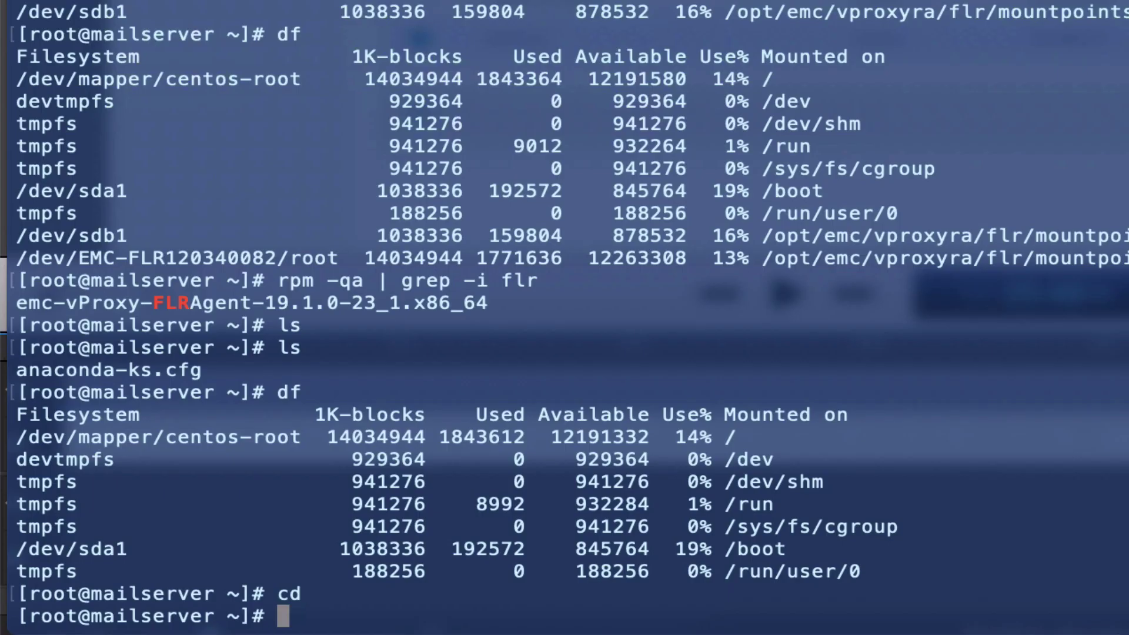
{"action": "type", "text": "ls -la"}
{"action": "key", "text": "Return"}
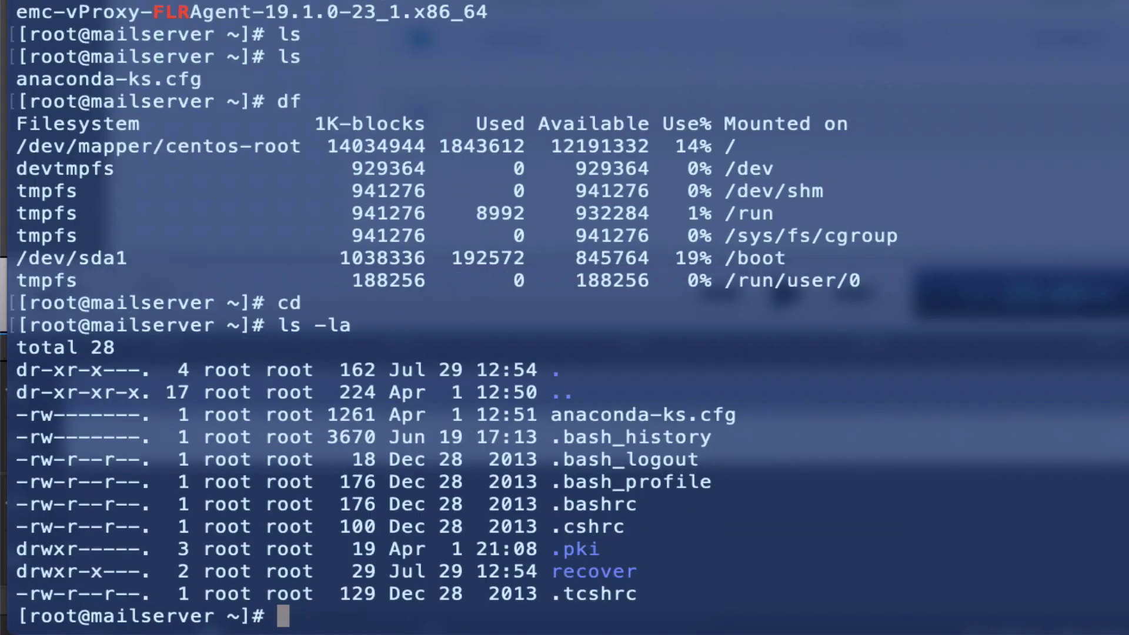
{"action": "type", "text": "cd "}
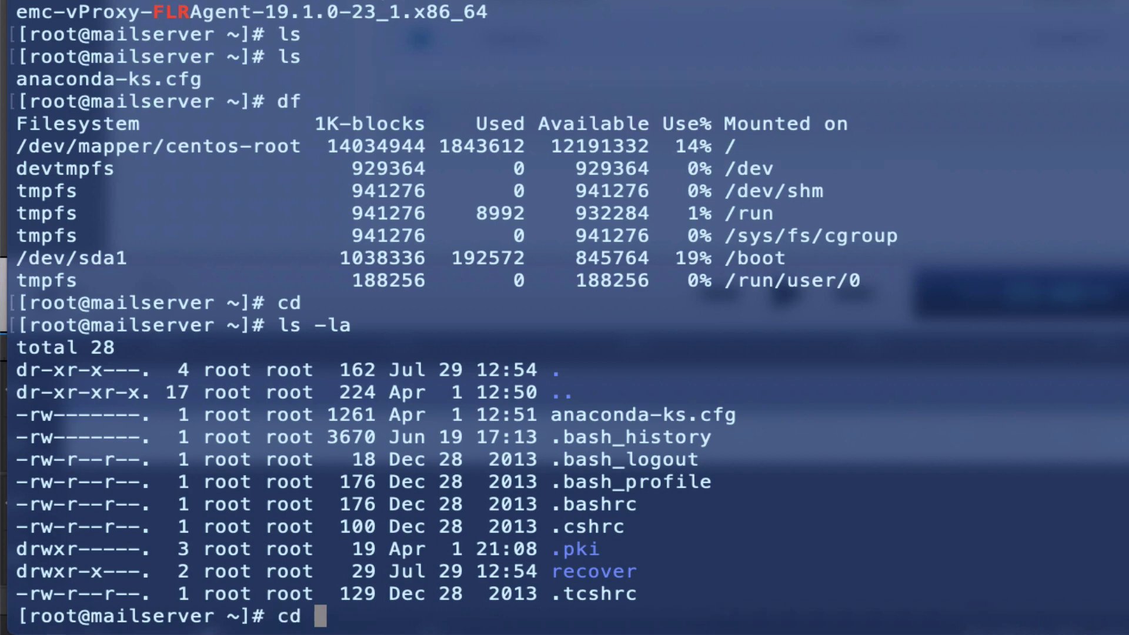
{"action": "type", "text": "reco"}
{"action": "key", "text": "Tab"}
{"action": "key", "text": "Return"}
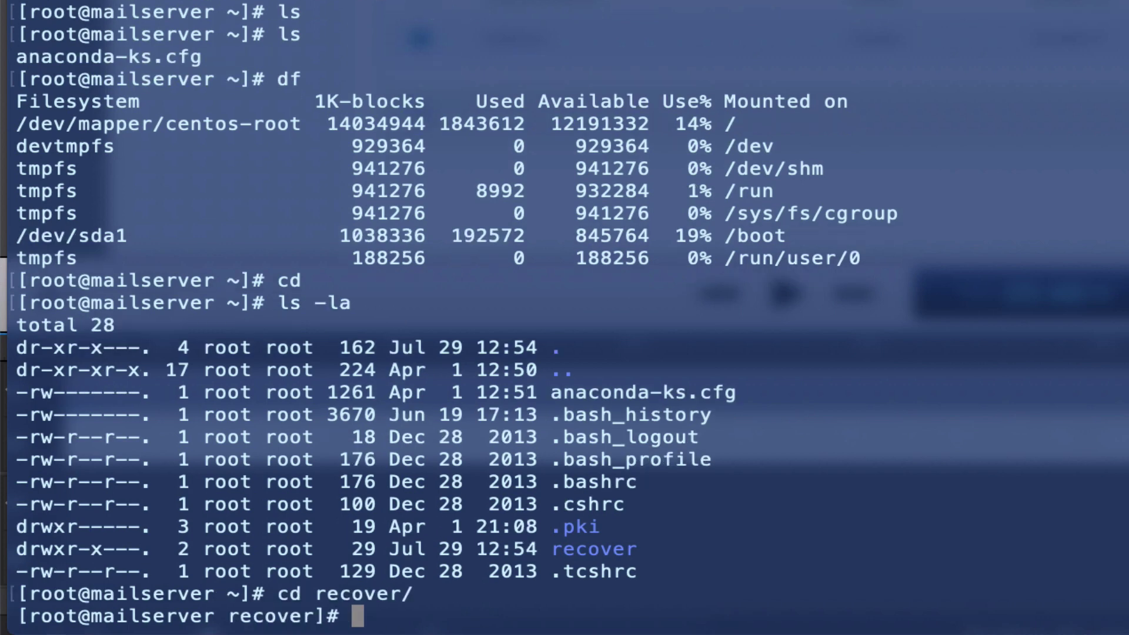
{"action": "type", "text": "ls -la"}
{"action": "key", "text": "Return"}
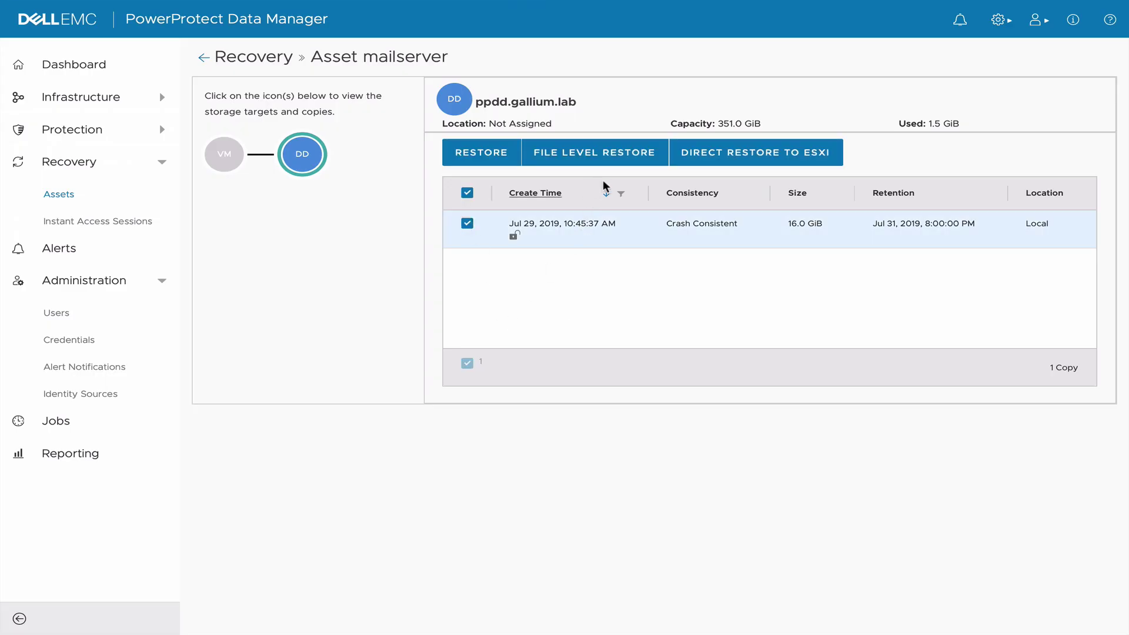
Run a Restore to Original of mailserver, then expand the restore task and view its details.
{"action": "left_click", "coordinate": [485, 153]}
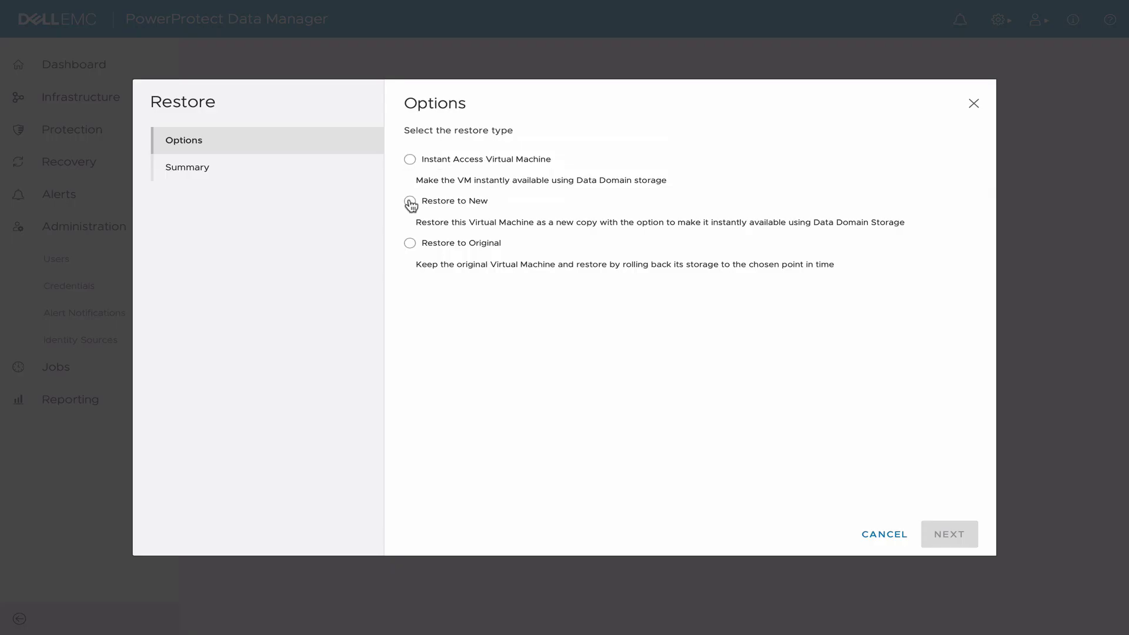
{"action": "left_click", "coordinate": [438, 268]}
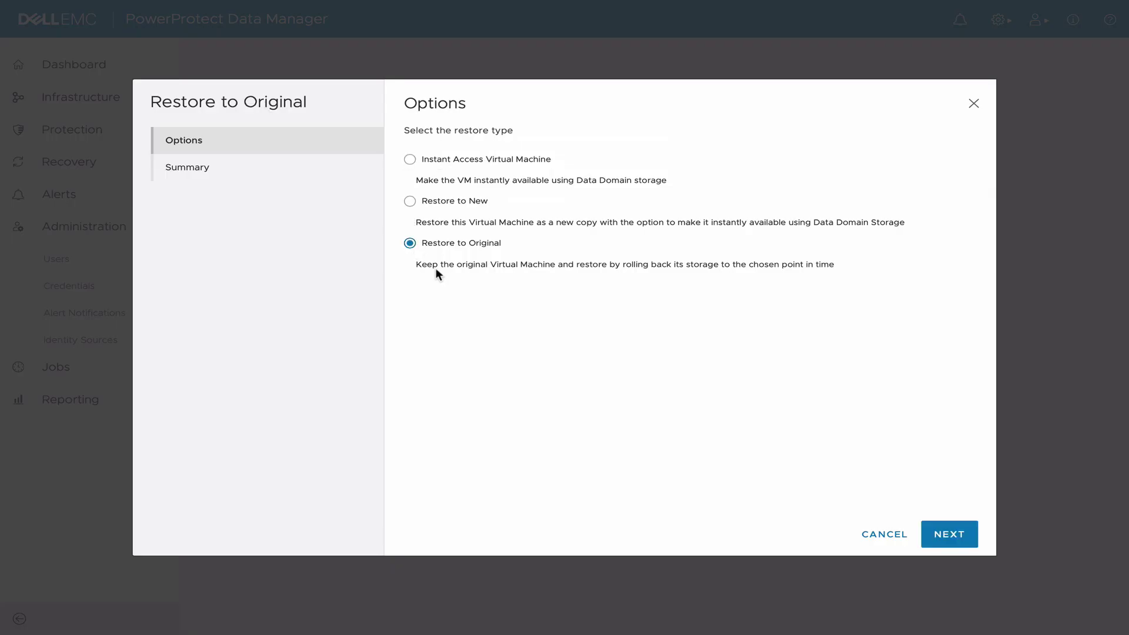
{"action": "left_click", "coordinate": [951, 532]}
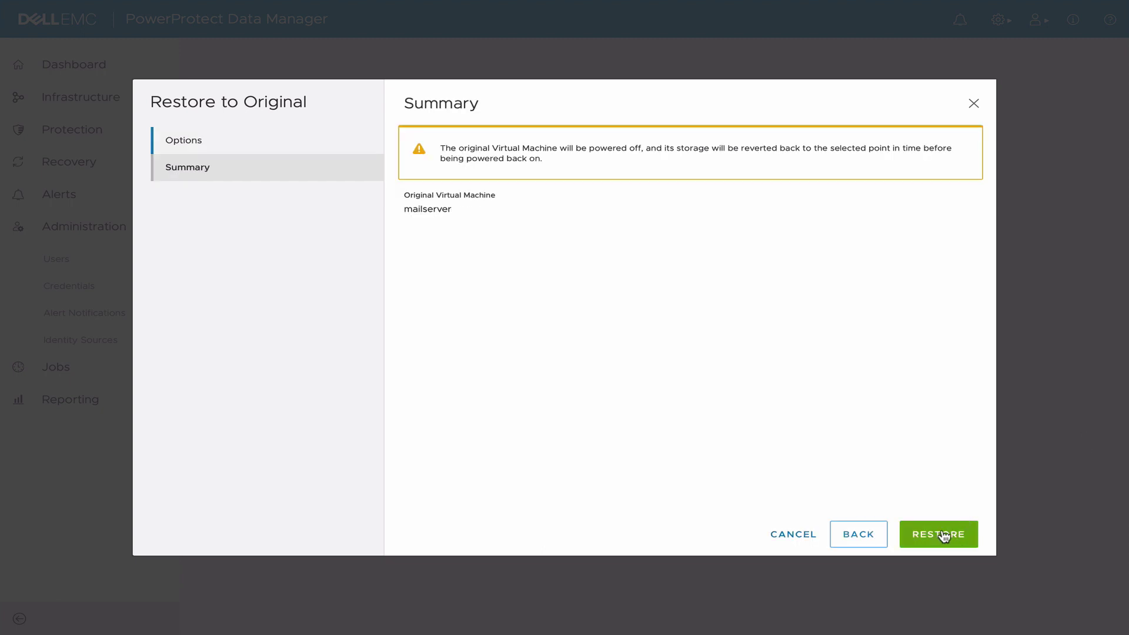
{"action": "left_click", "coordinate": [944, 535]}
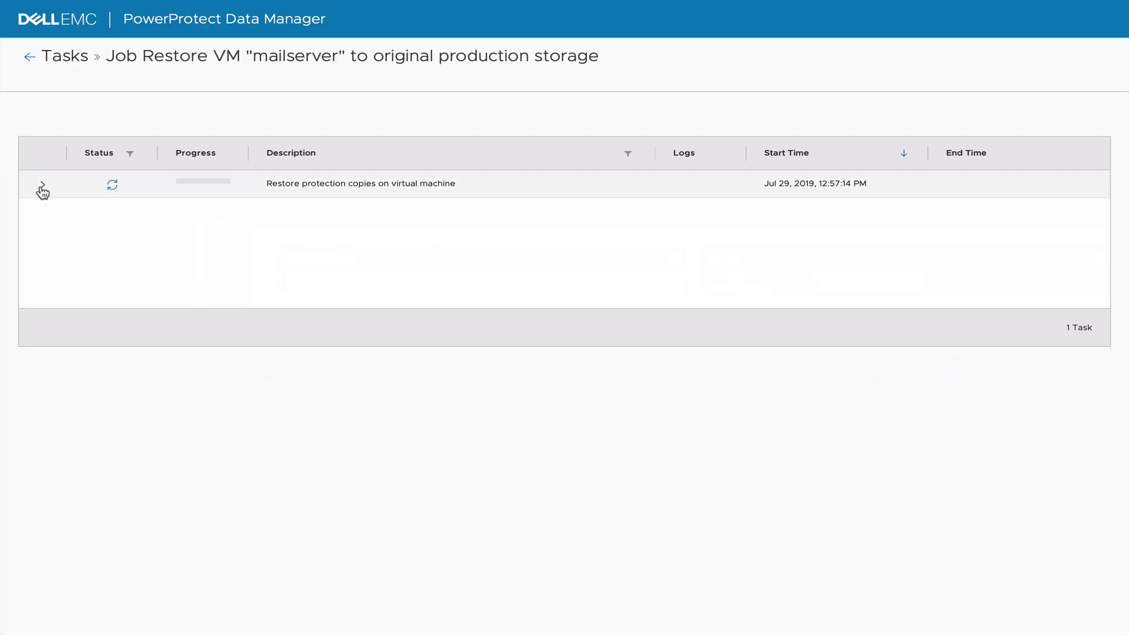
{"action": "left_click", "coordinate": [41, 188]}
{"action": "left_click", "coordinate": [139, 215]}
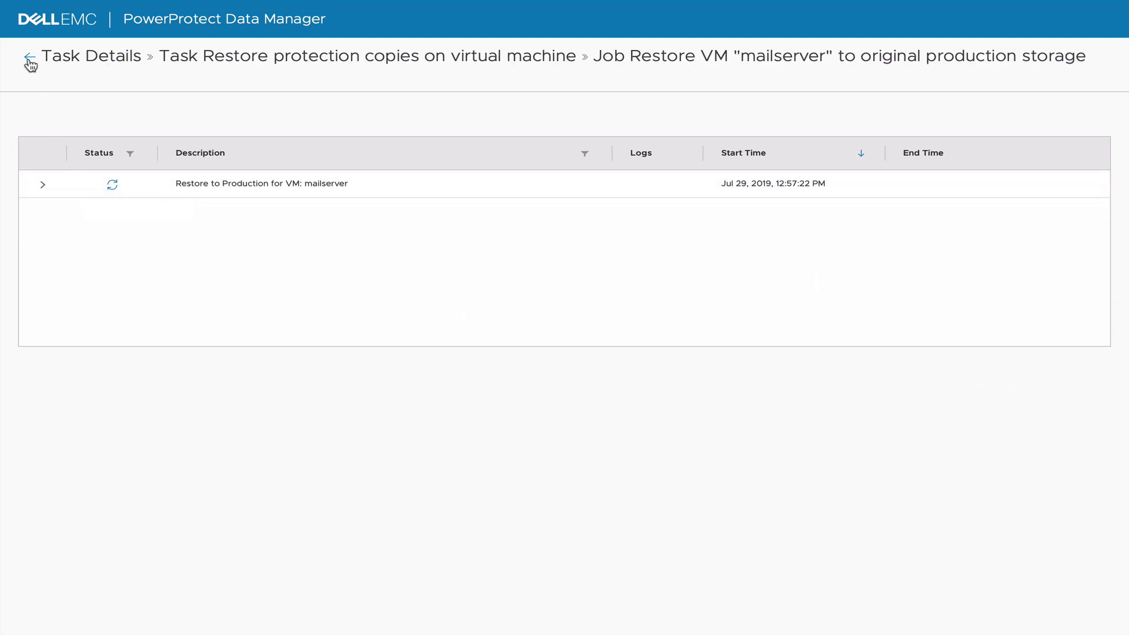
Go back from Task Details to the restore job's task list showing completion.
{"action": "left_click", "coordinate": [29, 57]}
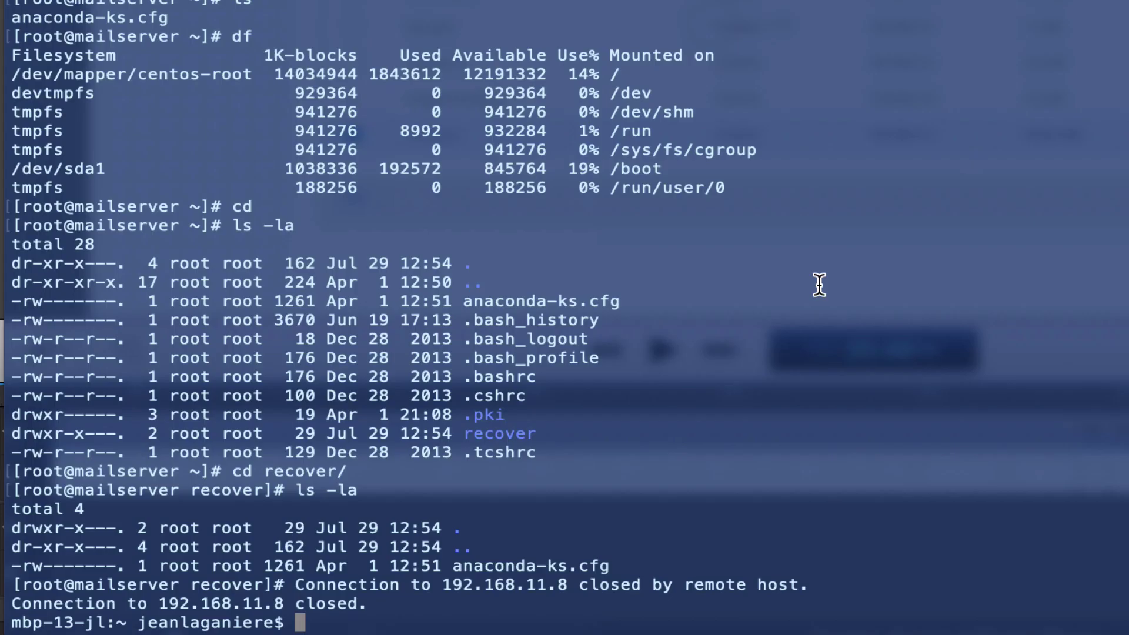
SSH back into mailserver as root and run ls -al to confirm the recover folder is gone.
{"action": "key", "text": "Return"}
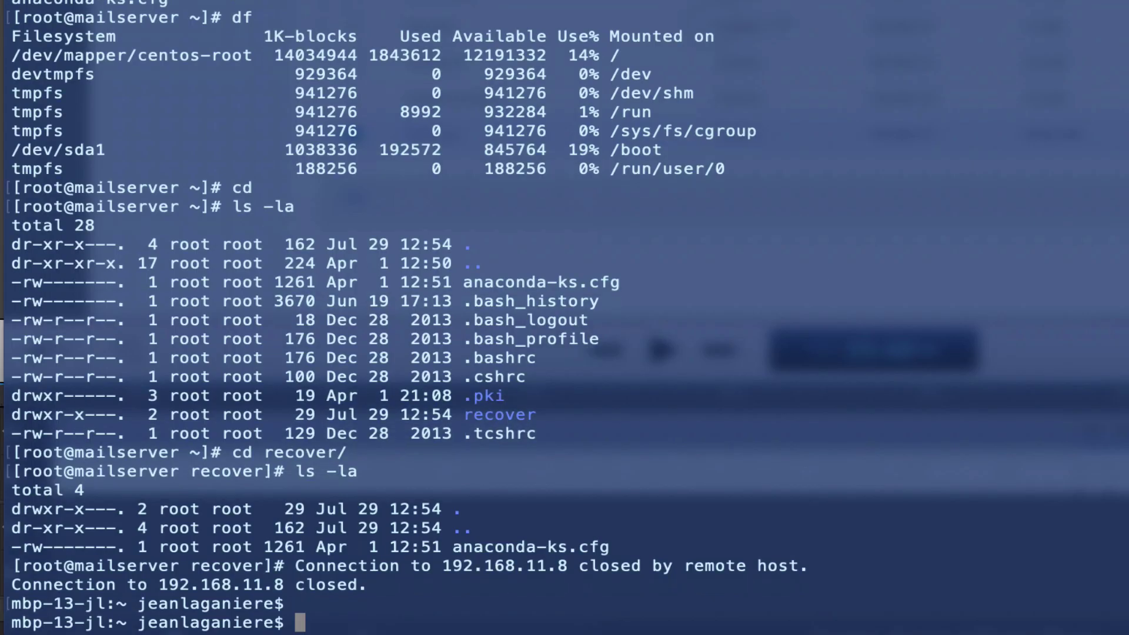
{"action": "key", "text": "Up"}
{"action": "key", "text": "Return"}
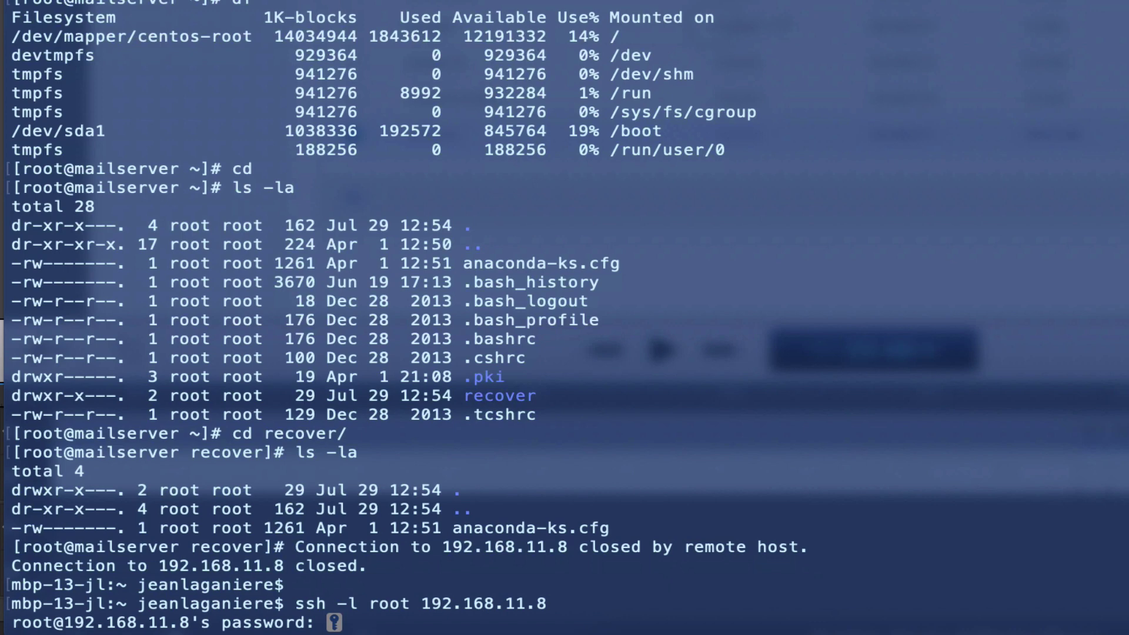
{"action": "key", "text": "Return"}
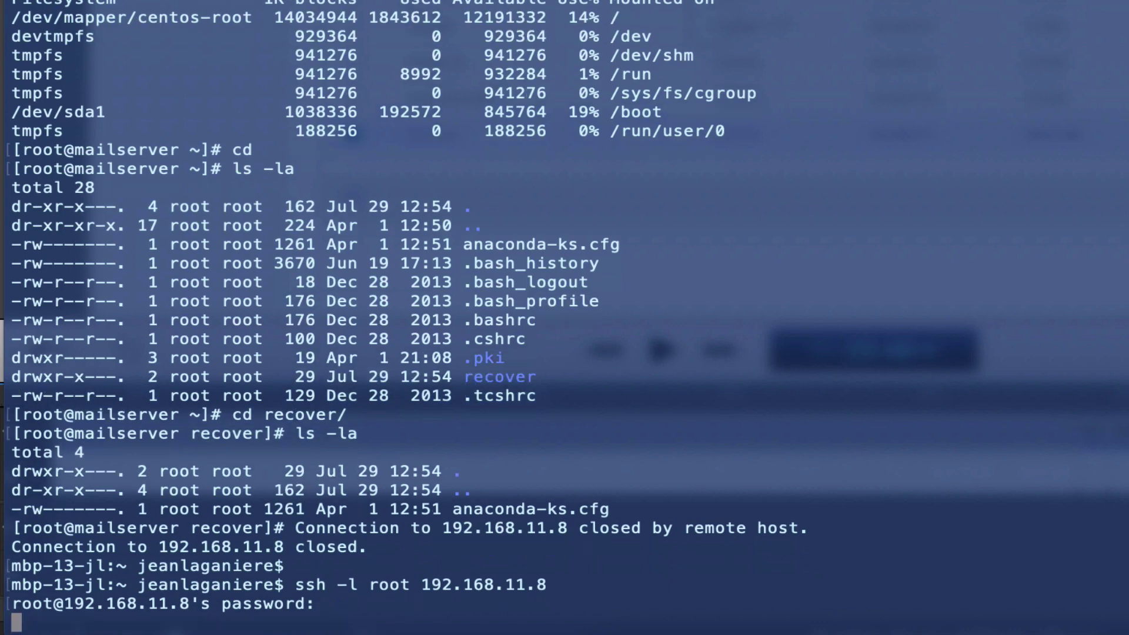
{"action": "key", "text": "Return"}
{"action": "key", "text": "Return"}
{"action": "type", "text": "ls -al"}
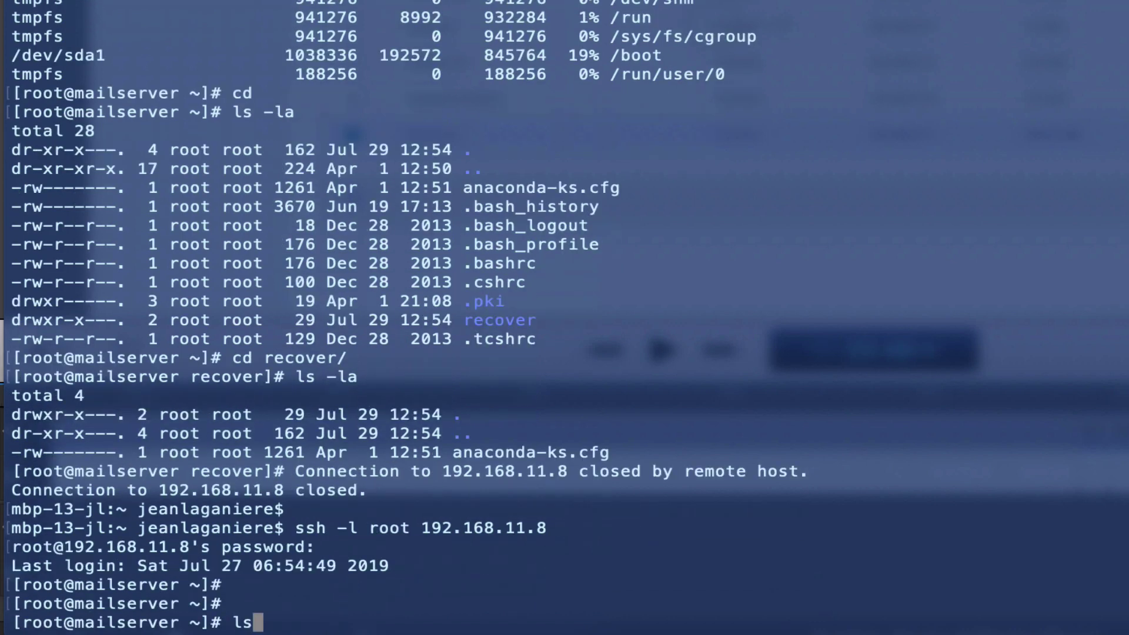
{"action": "key", "text": "Return"}
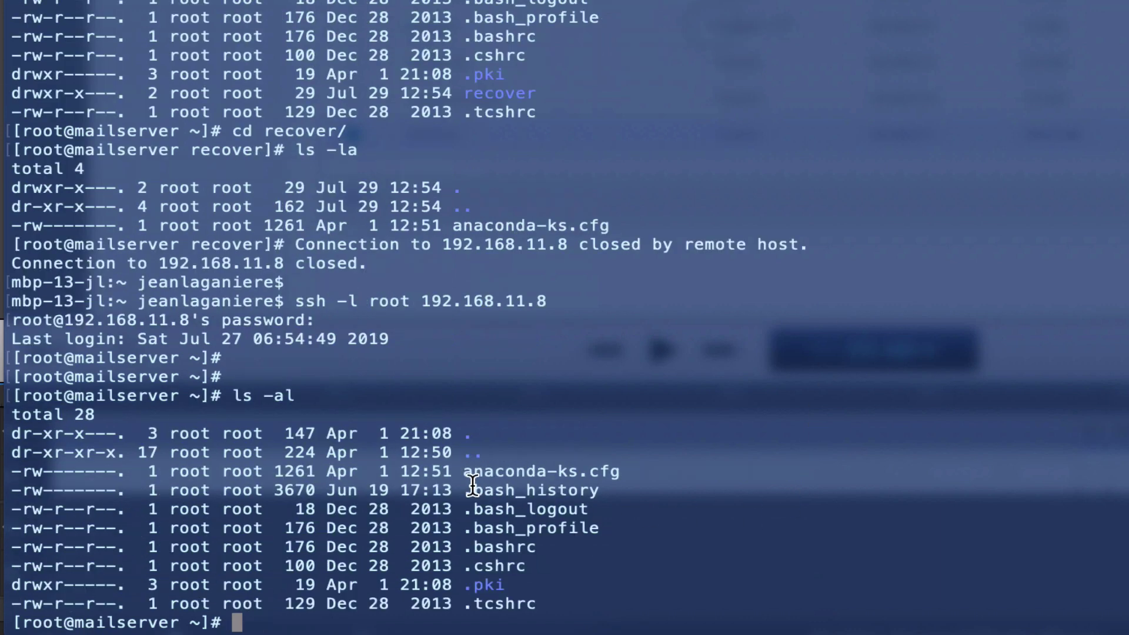